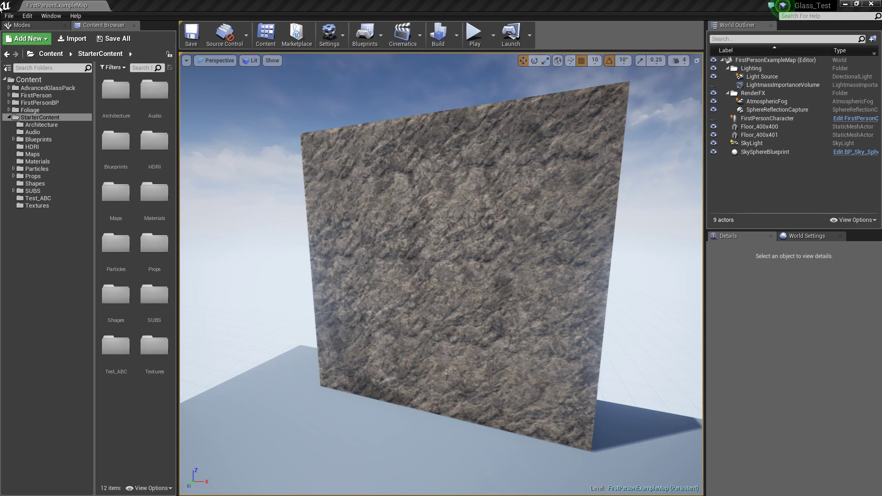
# Step: Enable DBuffer Decals in the project's Rendering settings, keeping Early Z-pass at opaque and masked meshes
pyautogui.click(30, 17)
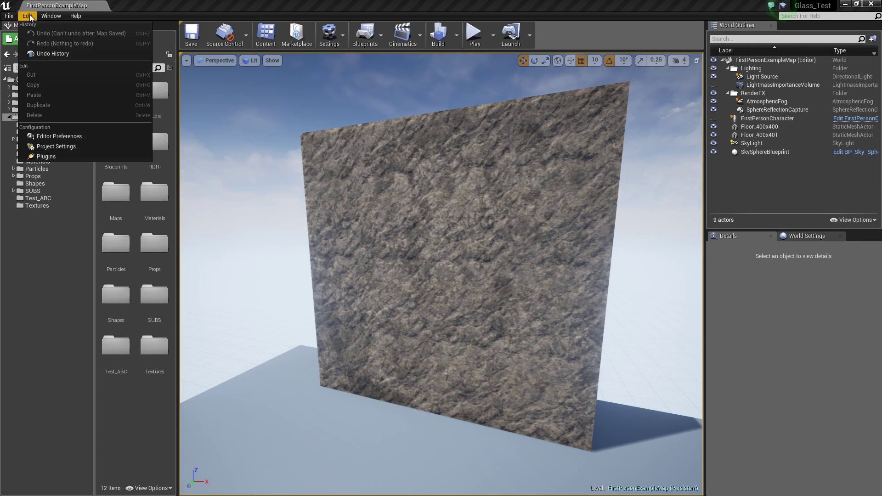
pyautogui.click(61, 147)
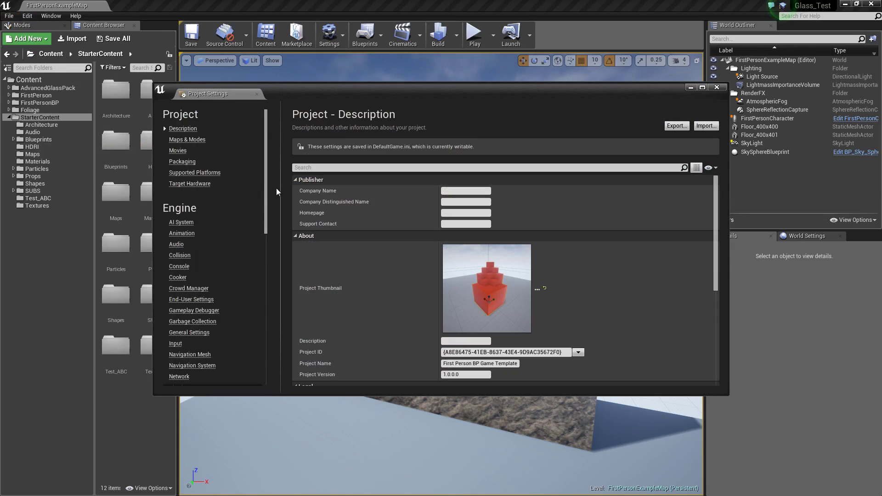
pyautogui.moveTo(266, 195); pyautogui.dragTo(269, 241)
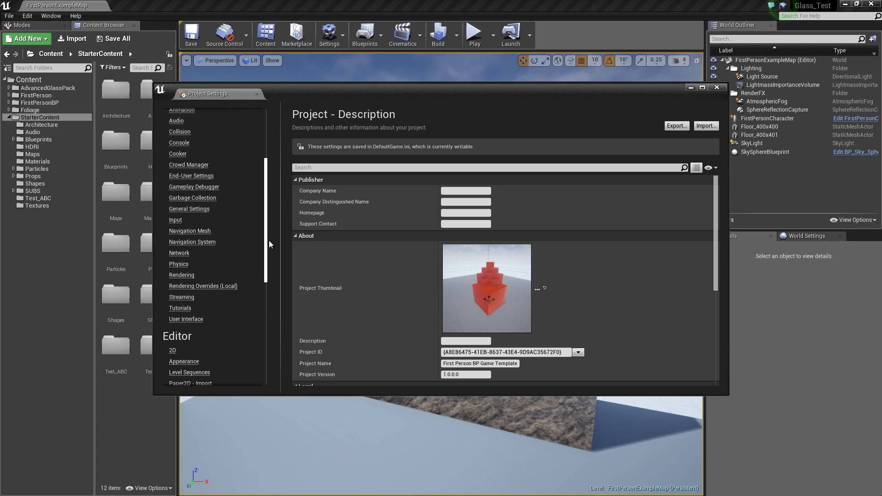
pyautogui.click(190, 275)
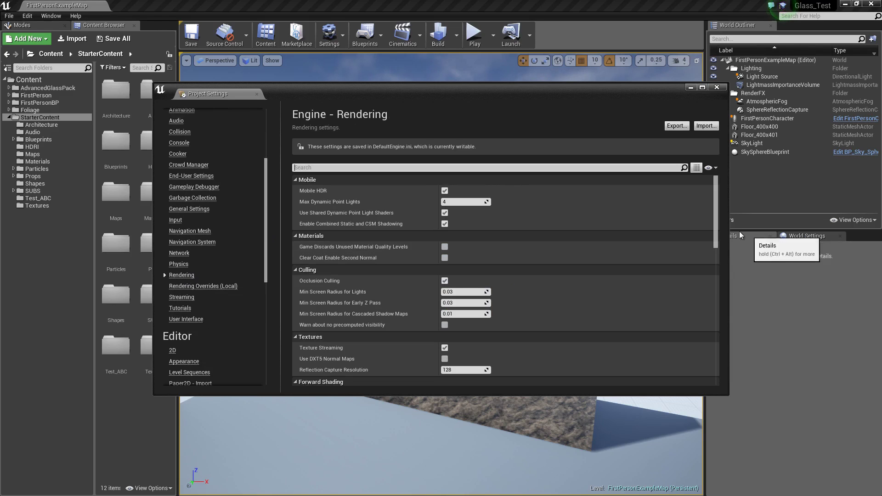
pyautogui.moveTo(717, 234); pyautogui.dragTo(722, 272)
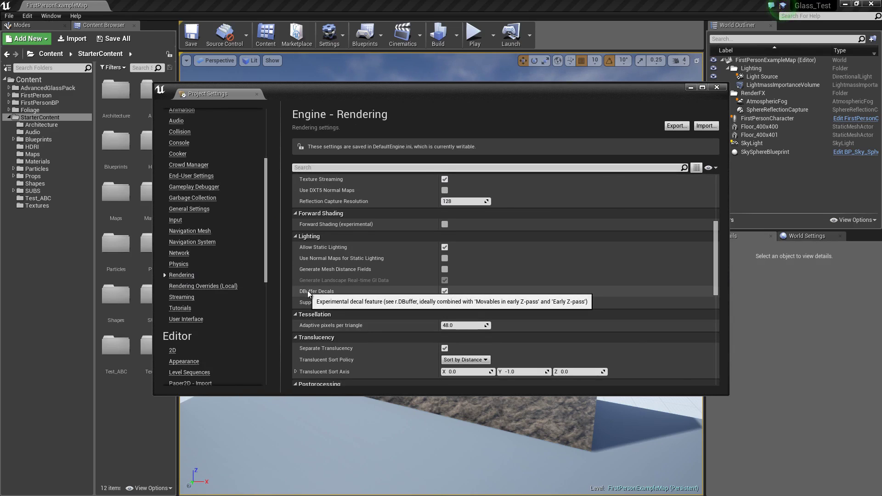
pyautogui.click(444, 291)
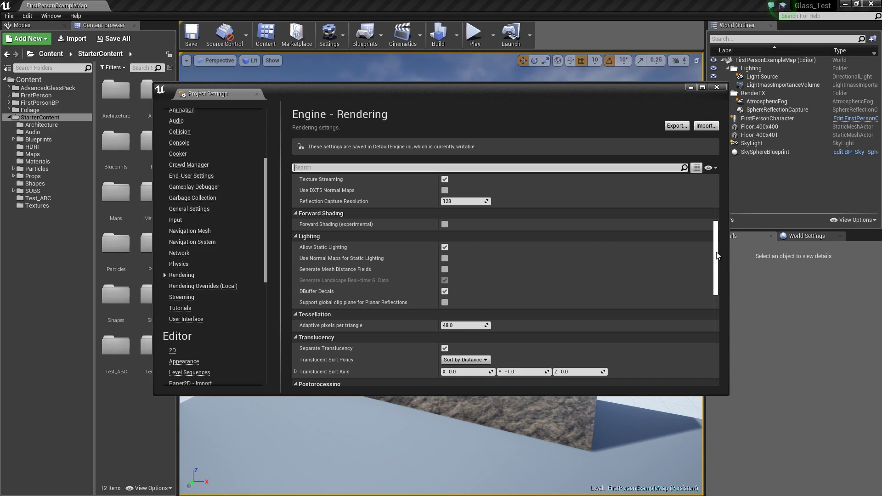
pyautogui.moveTo(715, 252); pyautogui.dragTo(717, 346)
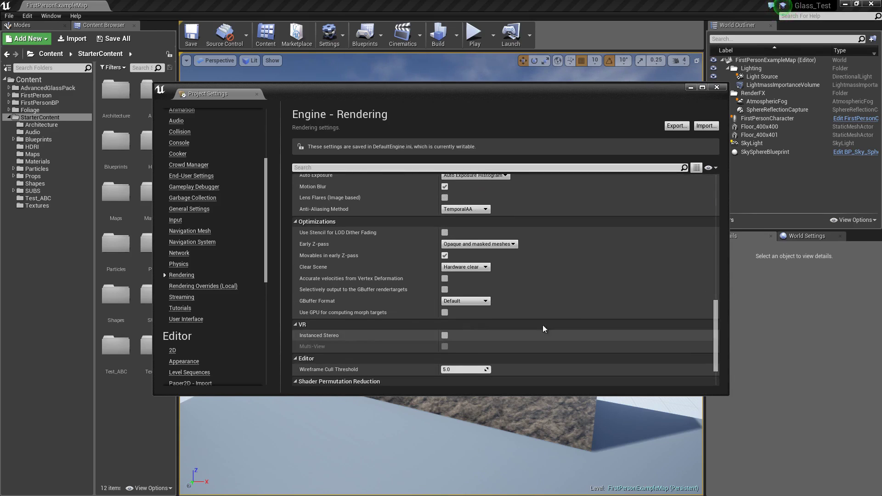
pyautogui.click(477, 245)
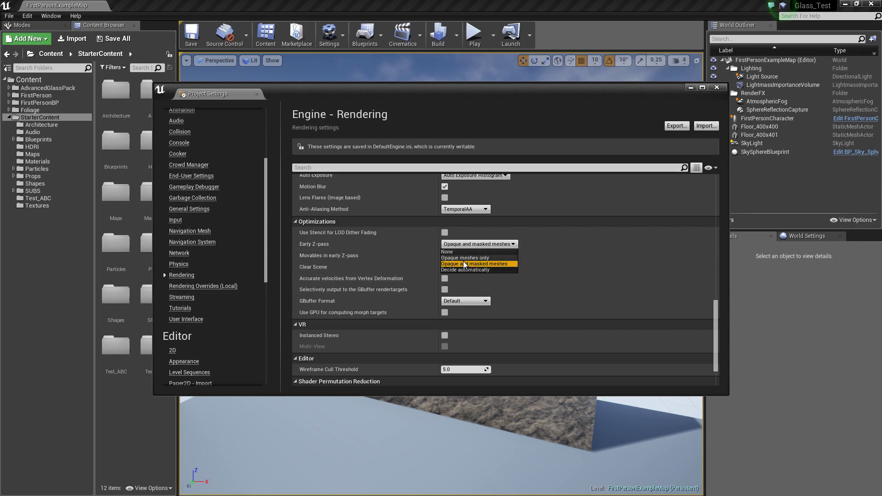
pyautogui.click(514, 248)
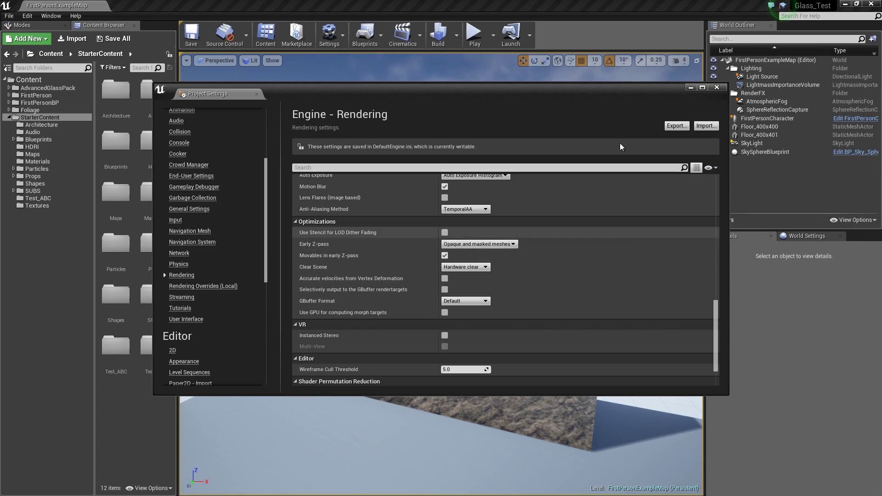
pyautogui.click(717, 87)
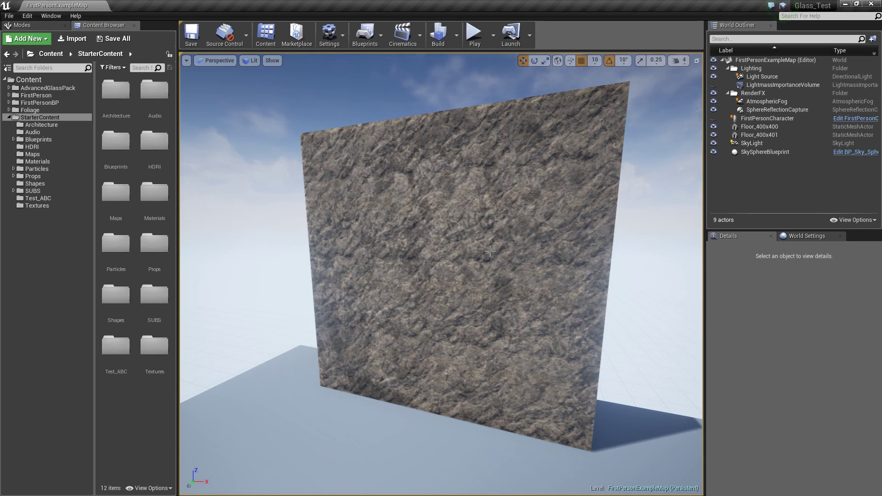
# Step: Drop a test Deferred Decal from Visual Effects onto the rock wall, then delete it
pyautogui.click(41, 26)
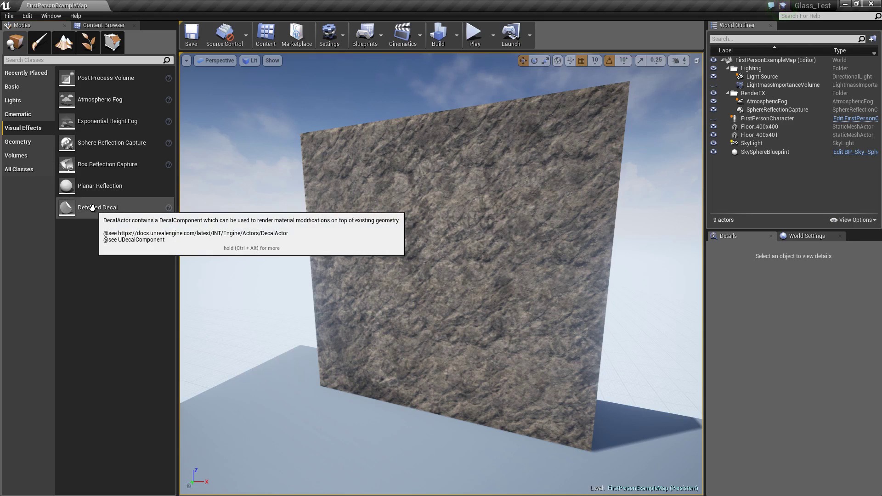
pyautogui.moveTo(91, 208); pyautogui.dragTo(440, 307)
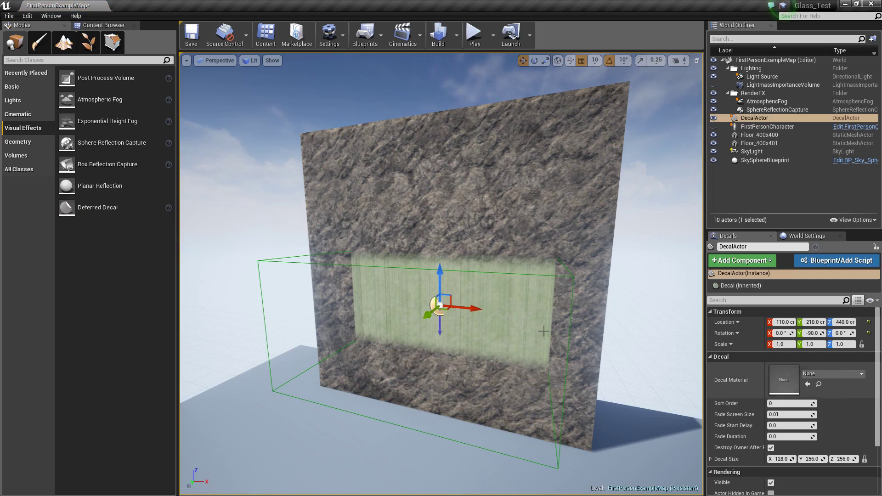
pyautogui.moveTo(500, 320); pyautogui.dragTo(491, 318, button='middle')
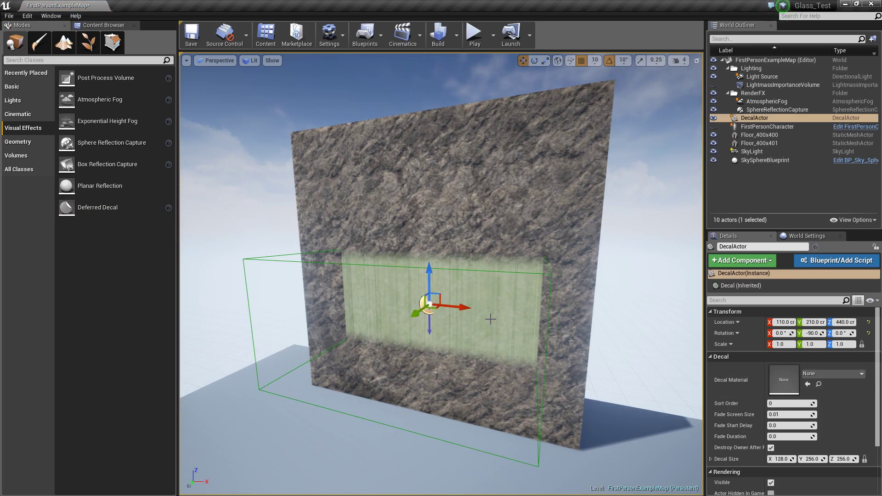
pyautogui.press('Delete')
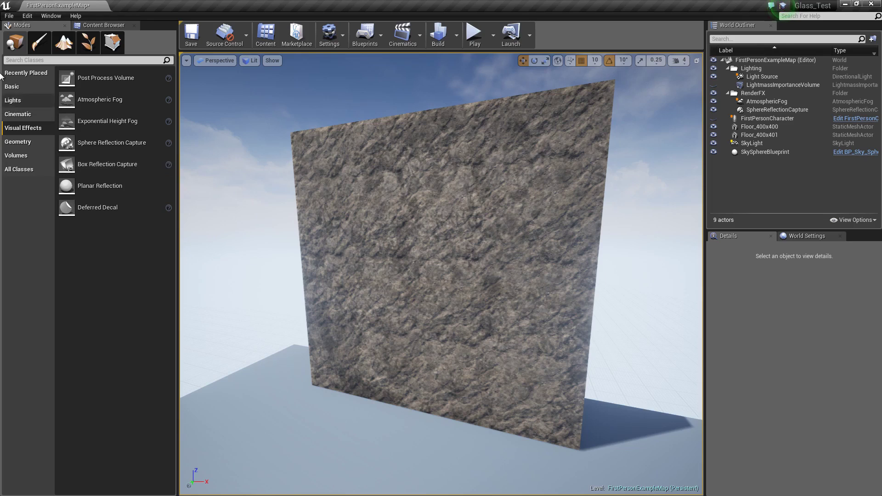
# Step: Create a new material in StarterContent named M_Decal, correcting the misspelled name
pyautogui.click(104, 25)
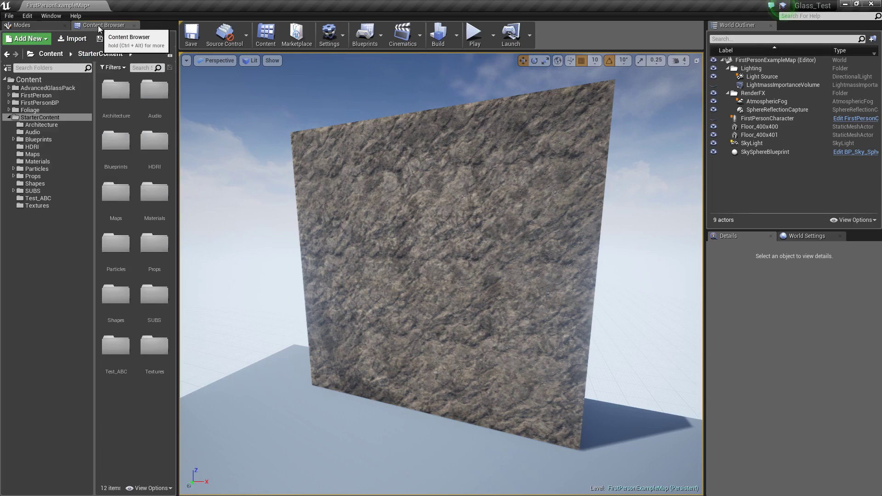
pyautogui.rightClick(131, 416)
pyautogui.click(160, 288)
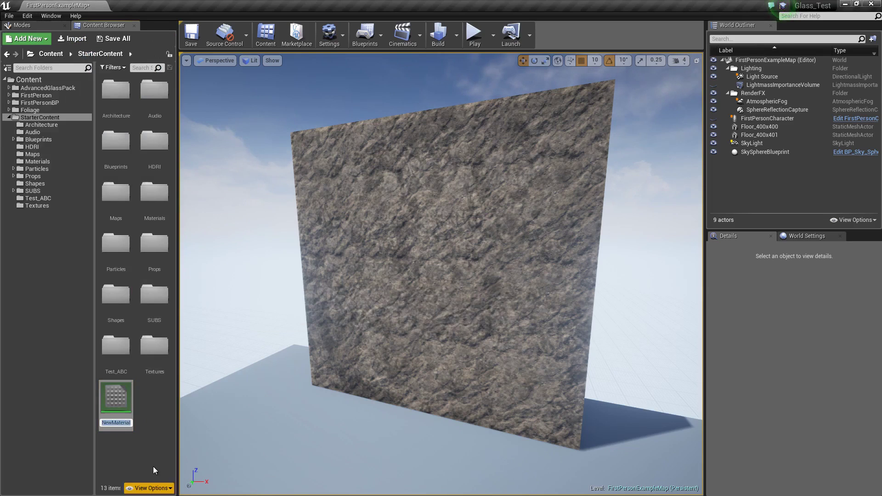
pyautogui.write('M_Devcal')
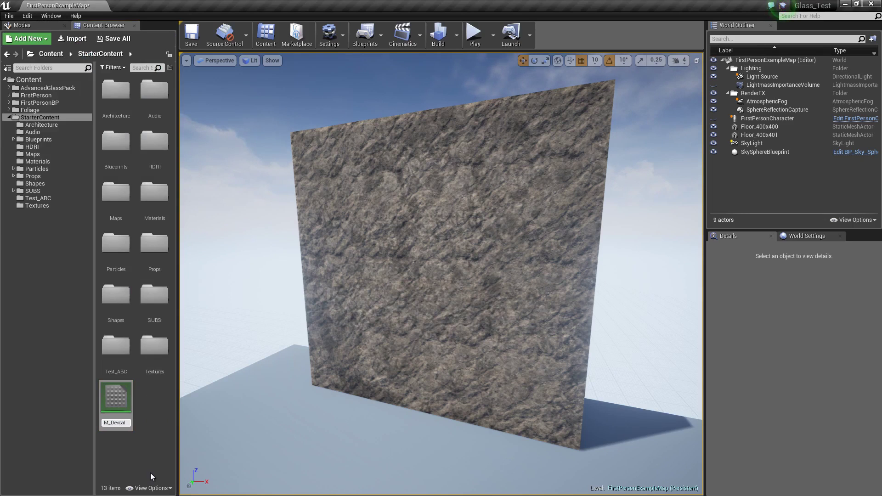
pyautogui.press('BackSpace')
pyautogui.press('BackSpace')
pyautogui.press('BackSpace')
pyautogui.press('BackSpace')
pyautogui.write('cal')
pyautogui.press('Return')
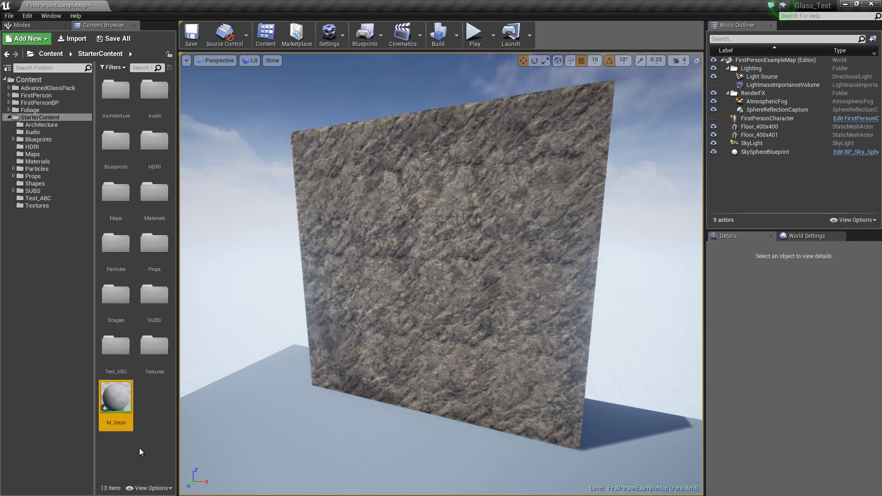
# Step: Open M_Decal in the Material Editor and arrange the window and result node
pyautogui.doubleClick(116, 398)
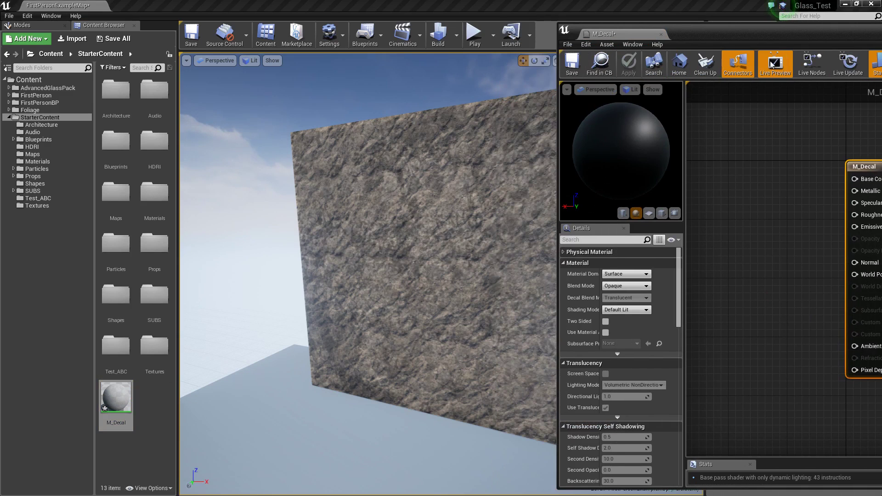
pyautogui.moveTo(692, 29); pyautogui.dragTo(703, 21)
pyautogui.scroll(3, 366, 249)
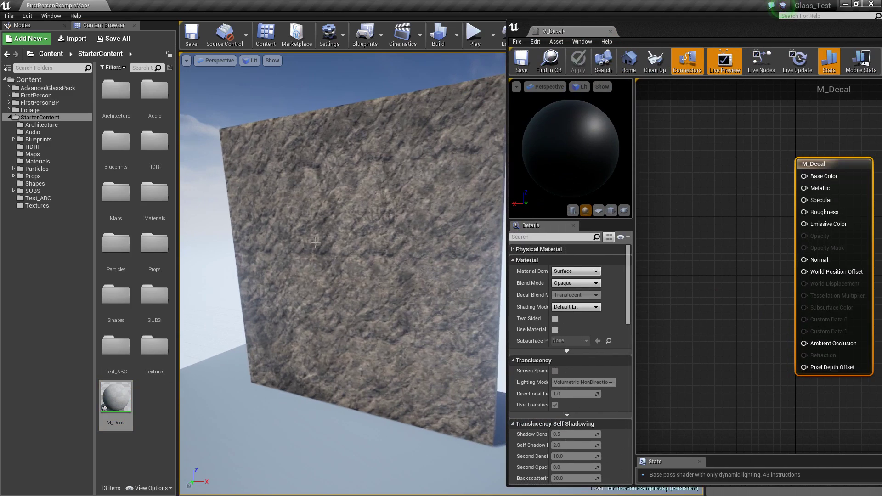
pyautogui.moveTo(843, 169); pyautogui.dragTo(813, 147)
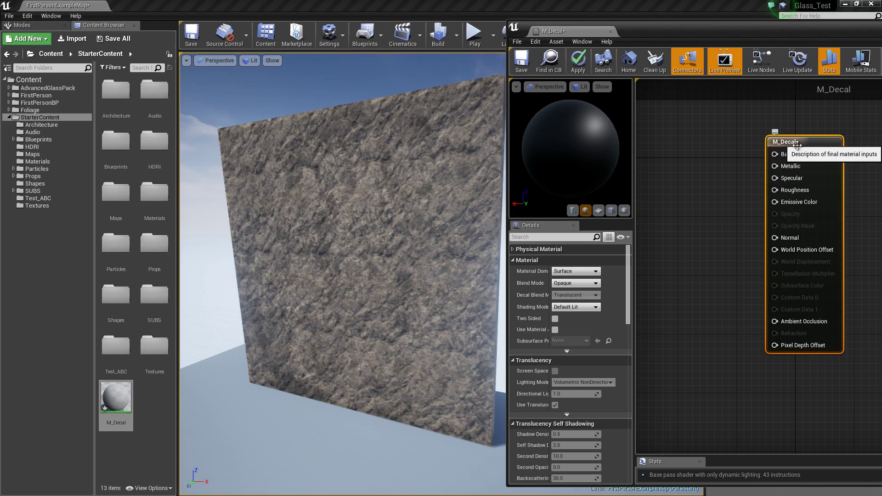
# Step: Set M_Decal's Material Domain to Deferred Decal, Blend Mode Translucent, Decal Blend Mode DBuffer Translucent Color
pyautogui.click(580, 273)
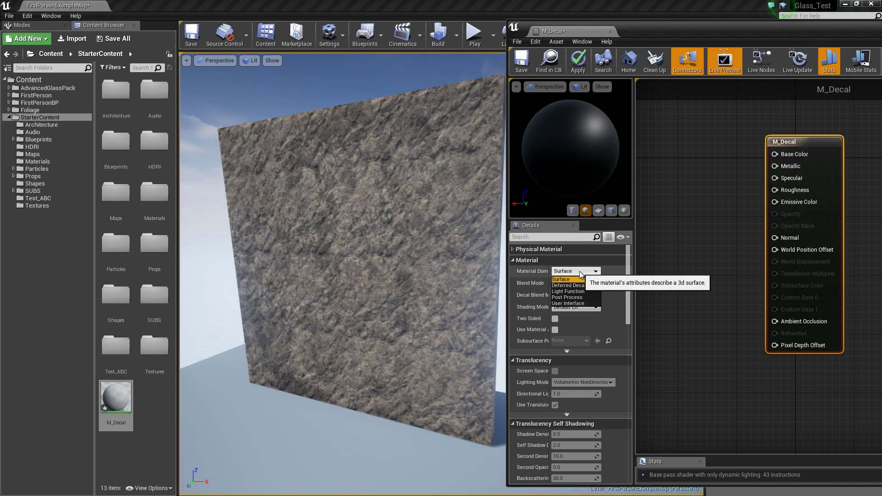
pyautogui.click(576, 286)
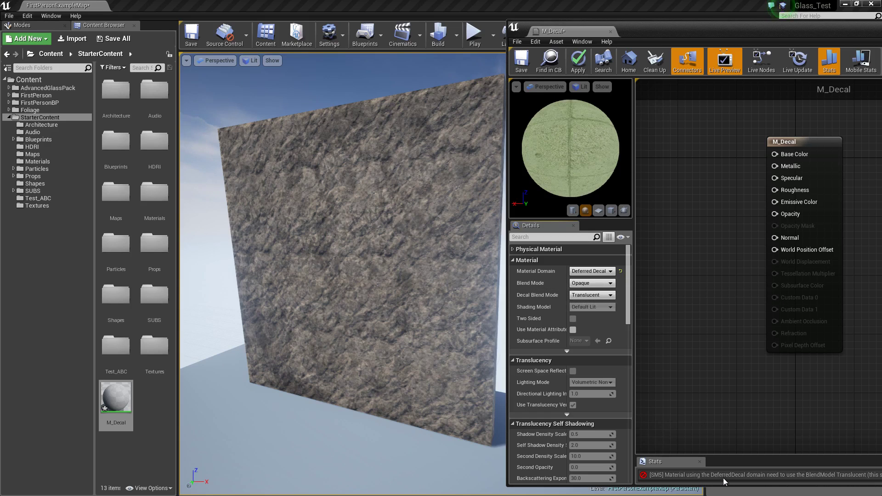
pyautogui.click(599, 284)
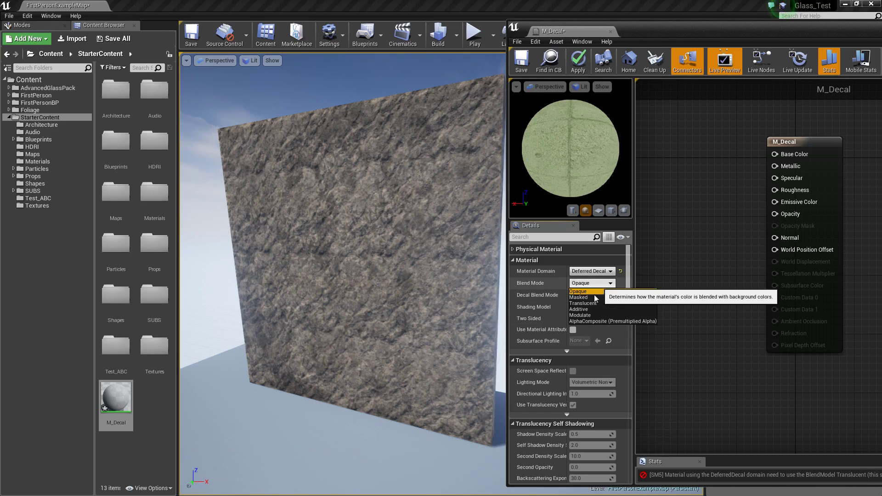
pyautogui.click(589, 304)
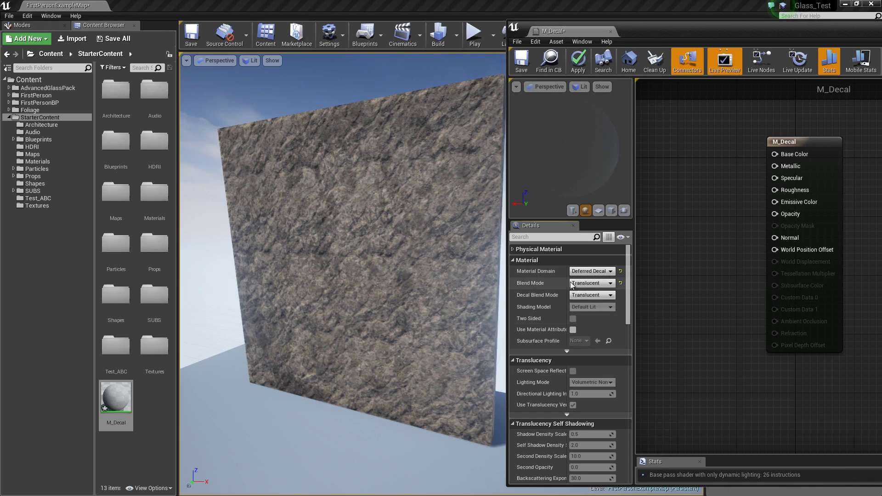
pyautogui.click(586, 296)
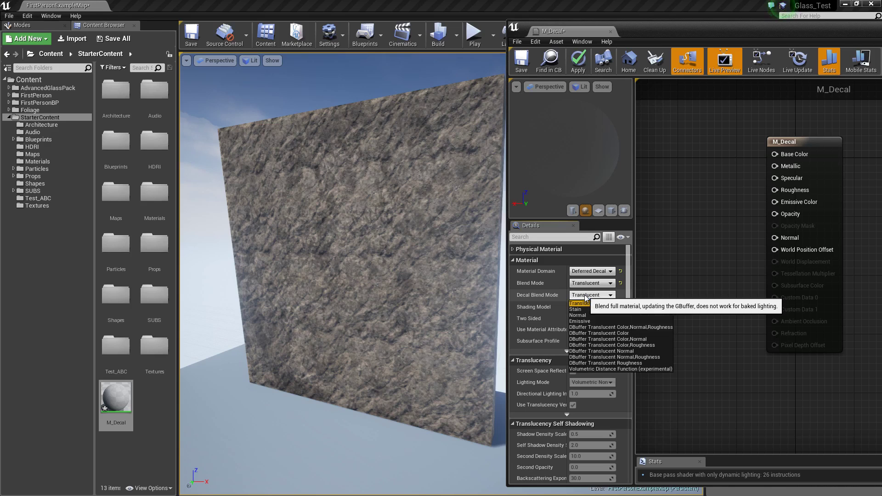
pyautogui.click(611, 334)
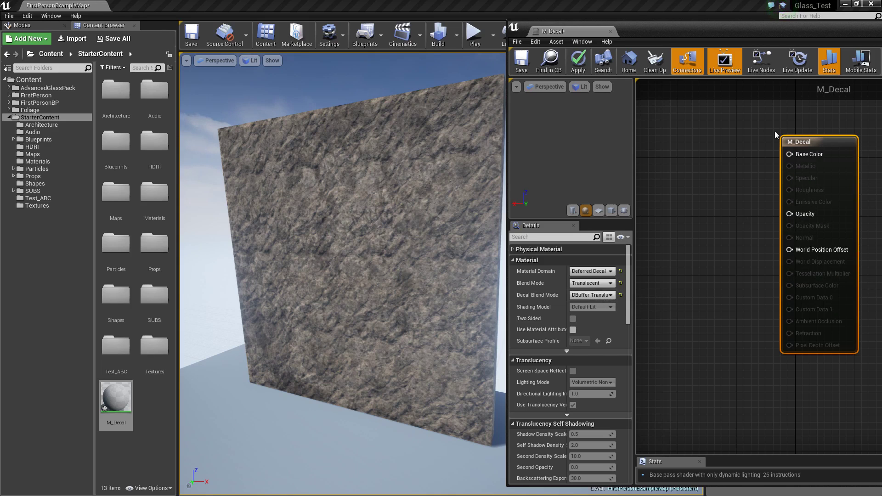
# Step: Add a magenta Constant3Vector and wire it into Base Color
pyautogui.click(696, 184)
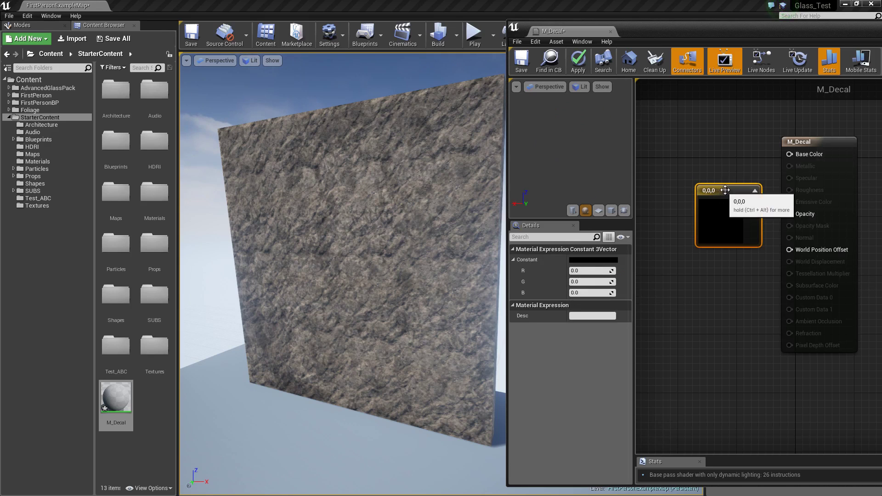
pyautogui.moveTo(724, 178); pyautogui.dragTo(689, 152)
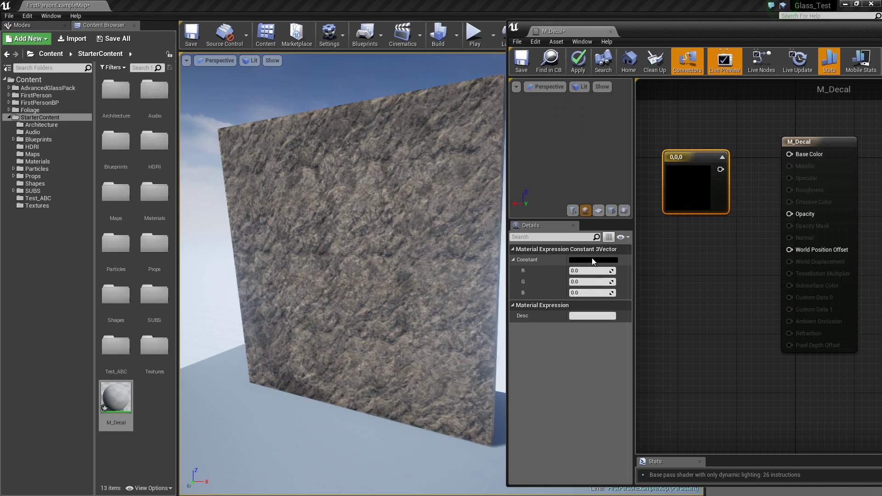
pyautogui.click(591, 260)
pyautogui.click(665, 320)
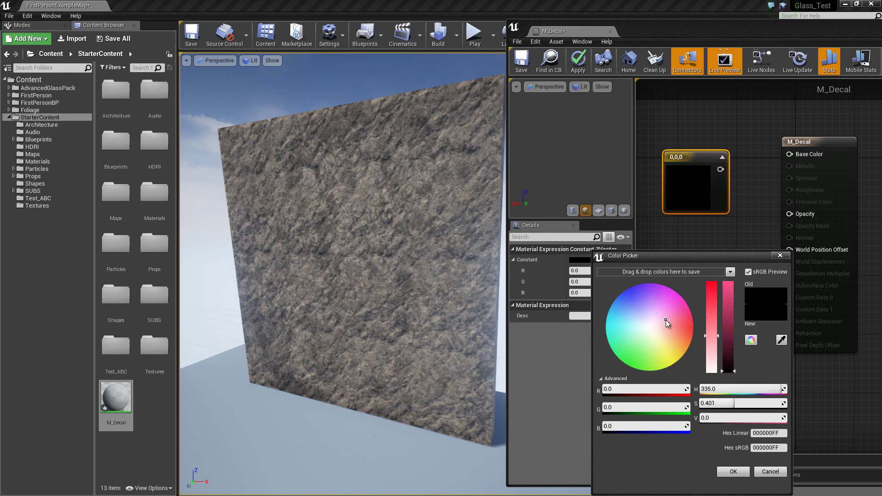
pyautogui.moveTo(710, 305); pyautogui.dragTo(717, 251)
pyautogui.moveTo(728, 322); pyautogui.dragTo(731, 260)
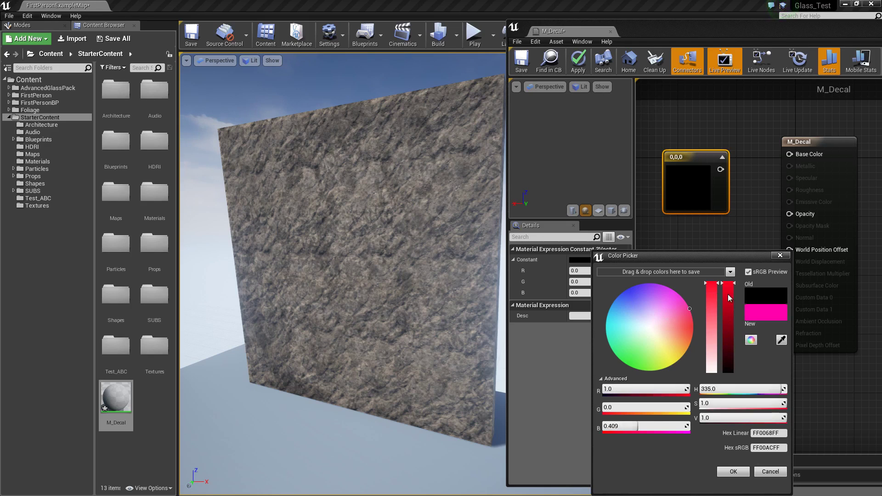
pyautogui.click(733, 472)
pyautogui.moveTo(720, 148); pyautogui.dragTo(790, 159)
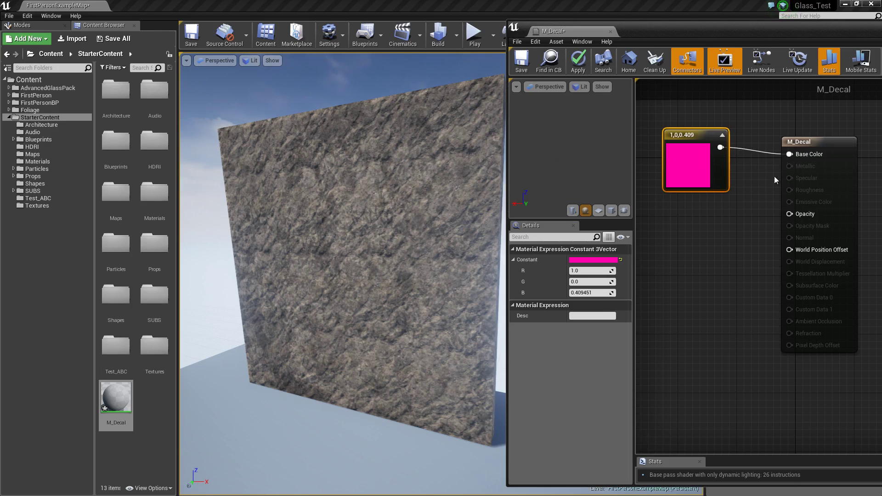
# Step: Set the constant's blue value to 0, making it red (1,0,0), and apply
pyautogui.click(575, 293)
pyautogui.write('0')
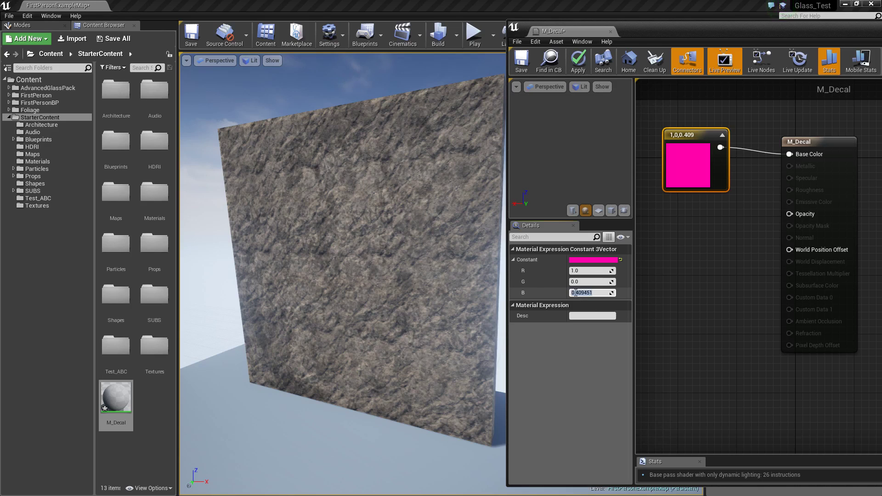
pyautogui.press('Return')
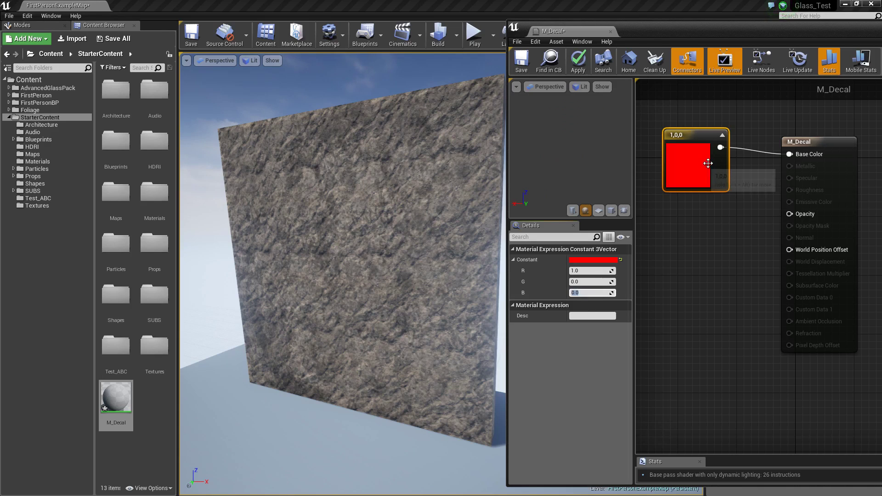
pyautogui.click(549, 62)
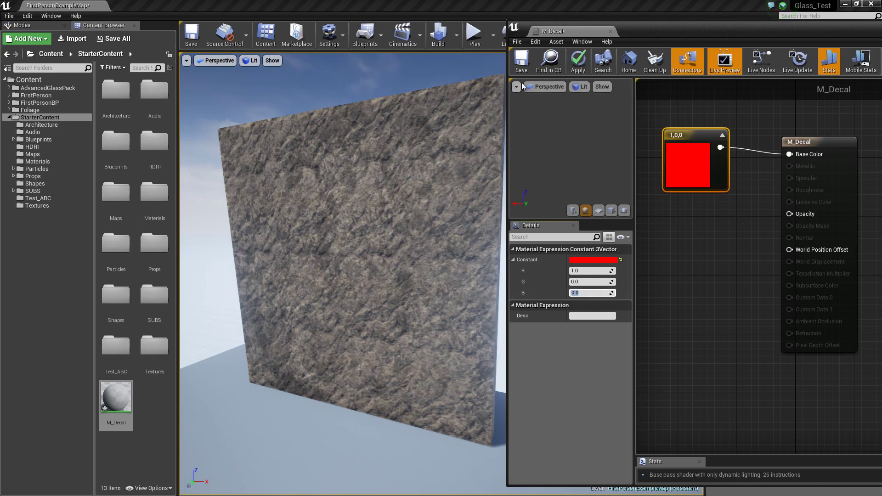
pyautogui.click(580, 64)
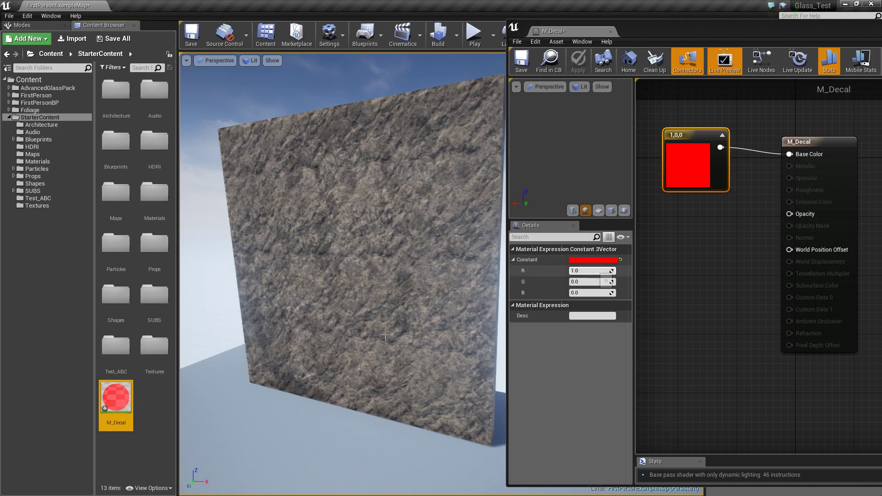
# Step: Drag M_Decal into the level and set it at mid-height on the wall
pyautogui.moveTo(114, 396); pyautogui.dragTo(339, 401)
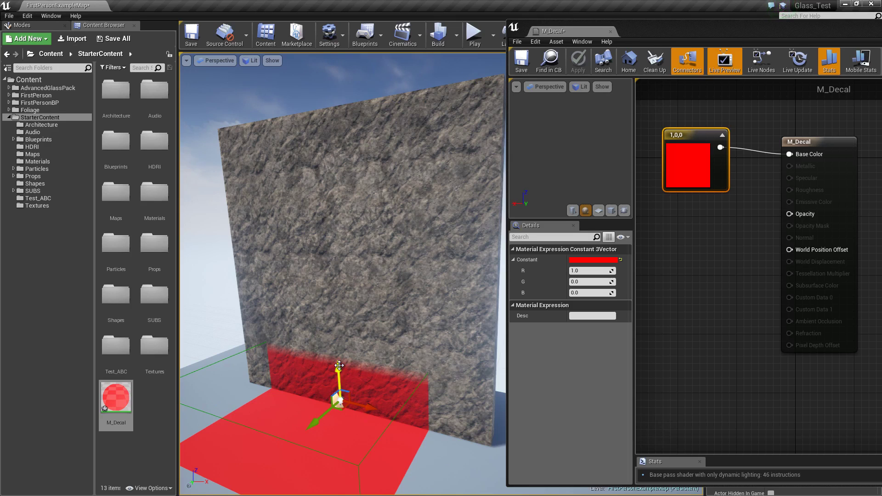
pyautogui.moveTo(339, 365); pyautogui.dragTo(329, 227)
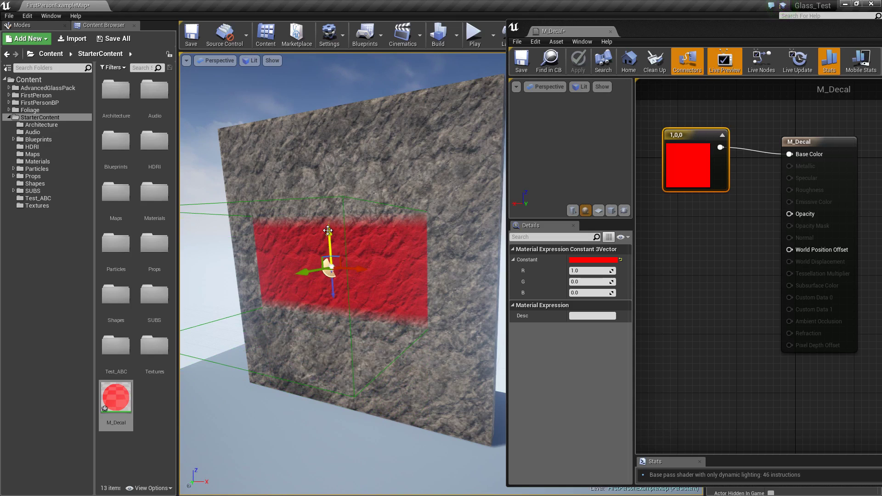
pyautogui.moveTo(328, 230); pyautogui.dragTo(331, 365)
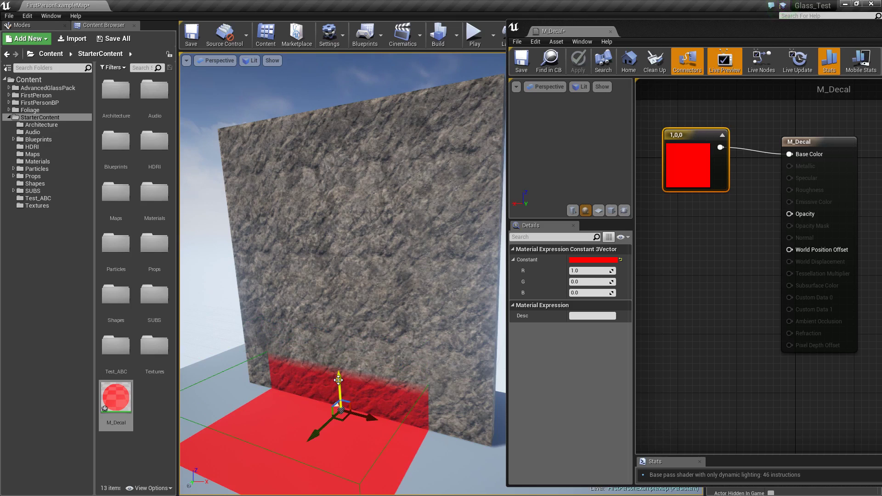
pyautogui.moveTo(338, 379); pyautogui.dragTo(330, 255)
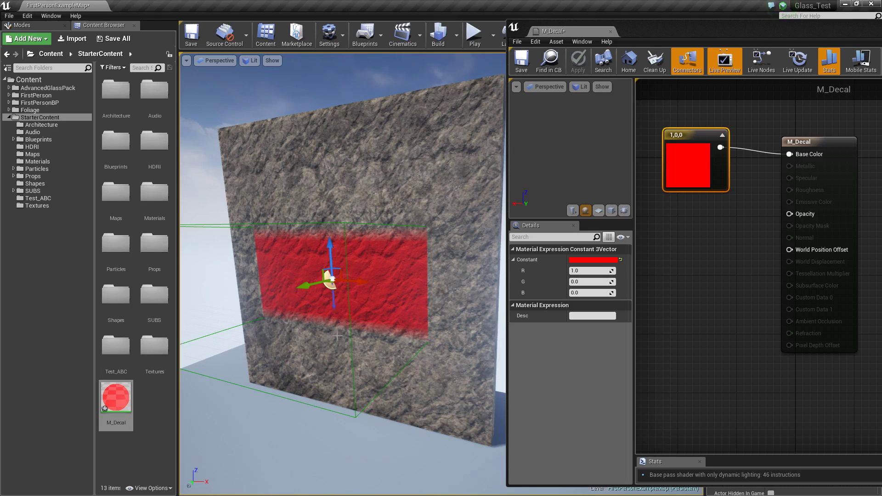
# Step: Rotate the decal 60 degrees to face the wall and position it centrally on it
pyautogui.press('e')
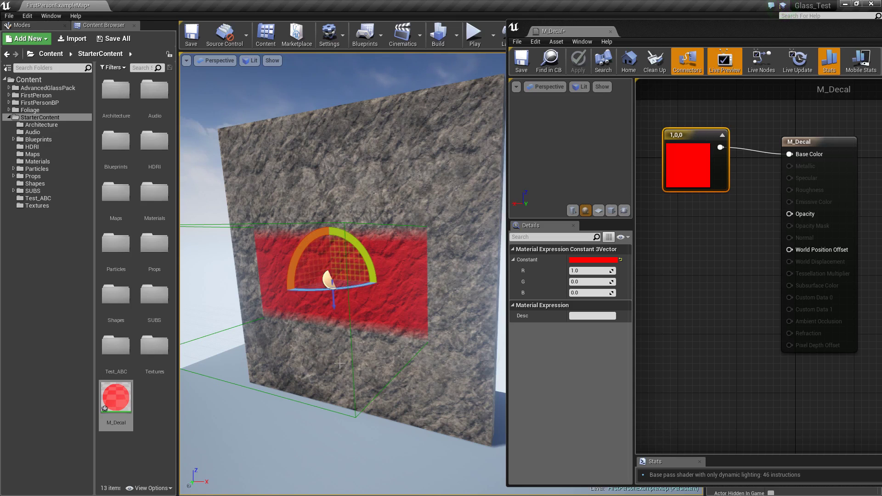
pyautogui.moveTo(294, 258); pyautogui.dragTo(231, 442)
pyautogui.moveTo(232, 442); pyautogui.dragTo(231, 443, button='right')
pyautogui.moveTo(344, 327); pyautogui.dragTo(200, 344, button='right')
pyautogui.press('w')
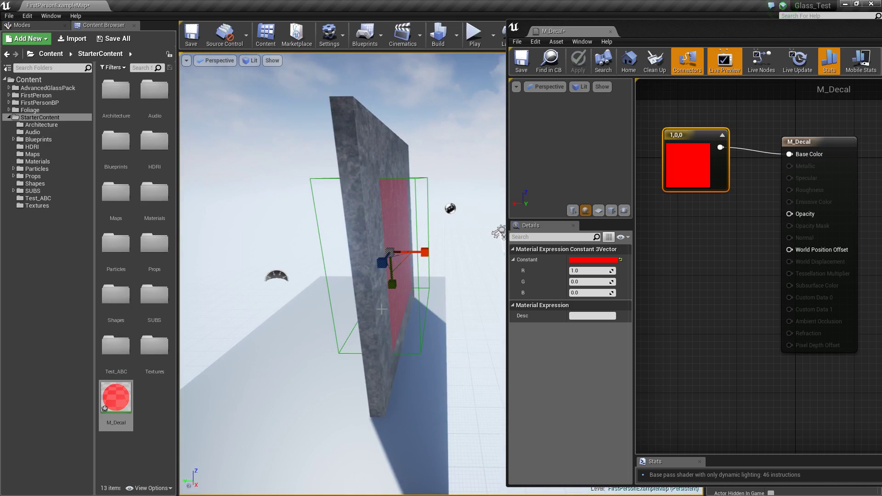
pyautogui.moveTo(360, 251); pyautogui.dragTo(344, 257)
pyautogui.moveTo(344, 319); pyautogui.dragTo(297, 235, button='right')
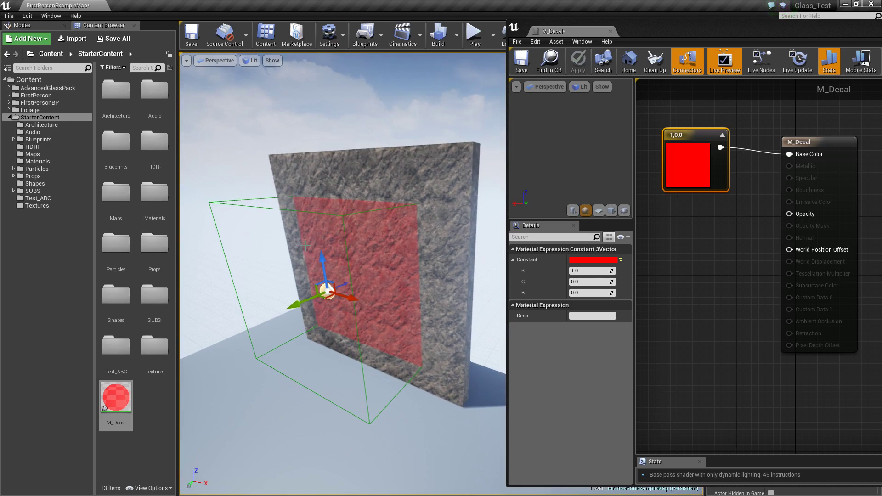
pyautogui.moveTo(321, 263); pyautogui.dragTo(340, 255)
pyautogui.moveTo(340, 256); pyautogui.dragTo(354, 228, button='right')
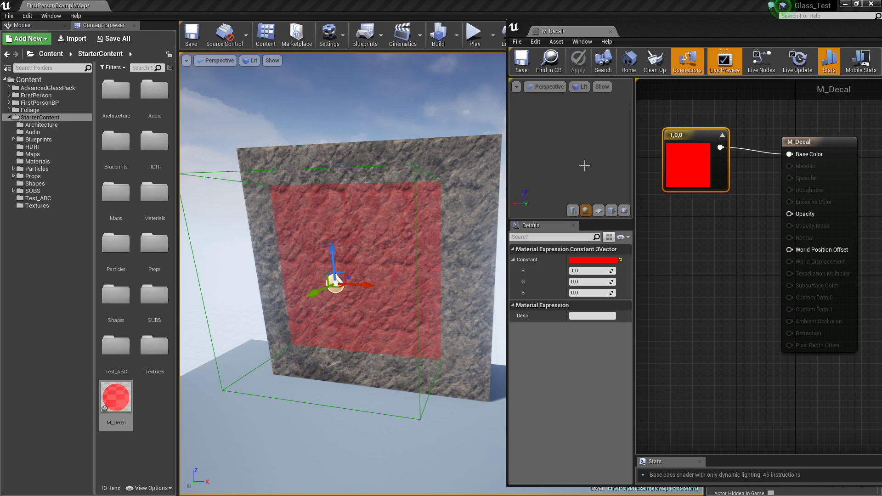
pyautogui.moveTo(692, 134); pyautogui.dragTo(685, 141)
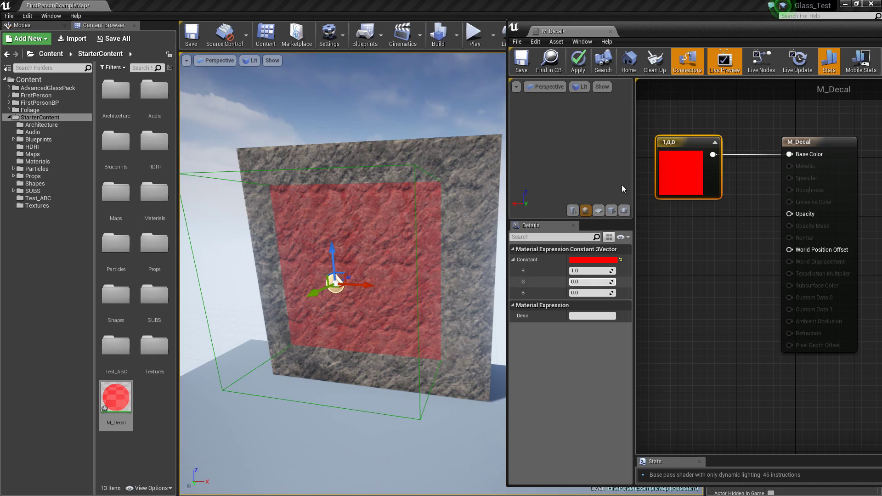
# Step: Switch to DBuffer Translucent Color,Normal,Roughness, wire the red constant into Normal, and apply
pyautogui.click(810, 142)
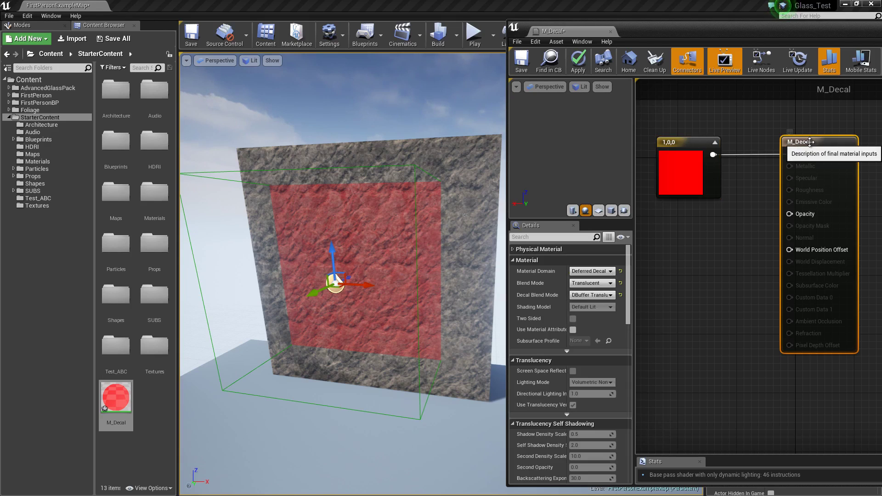
pyautogui.click(596, 297)
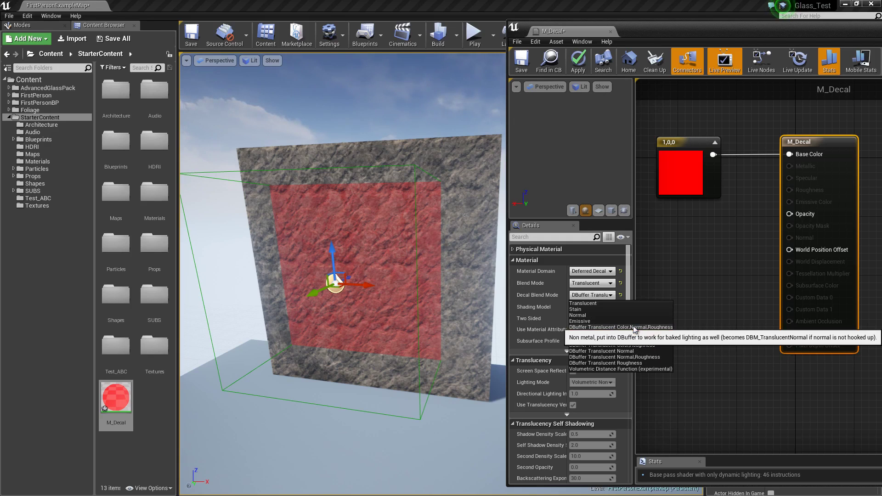
pyautogui.click(632, 327)
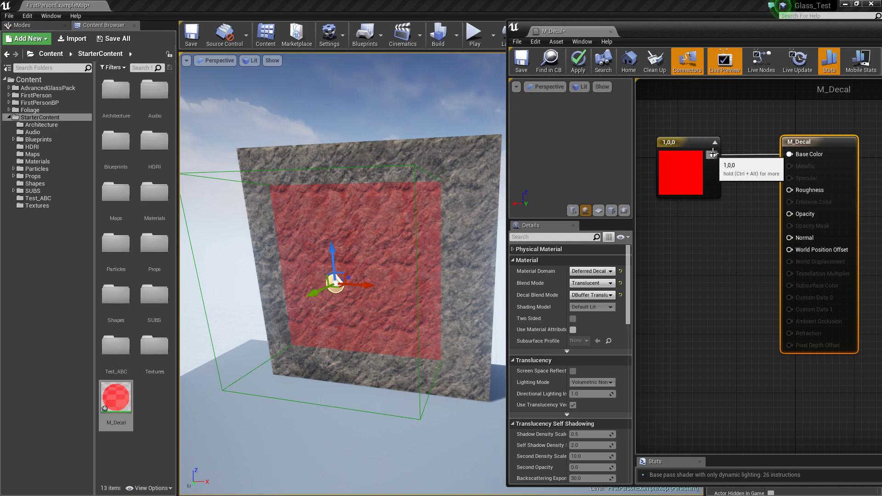
pyautogui.moveTo(713, 155); pyautogui.dragTo(789, 237)
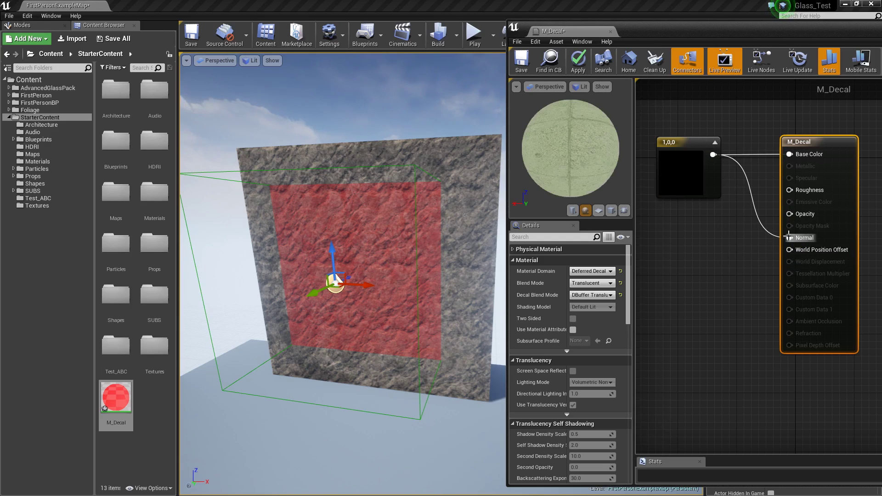
pyautogui.click(585, 62)
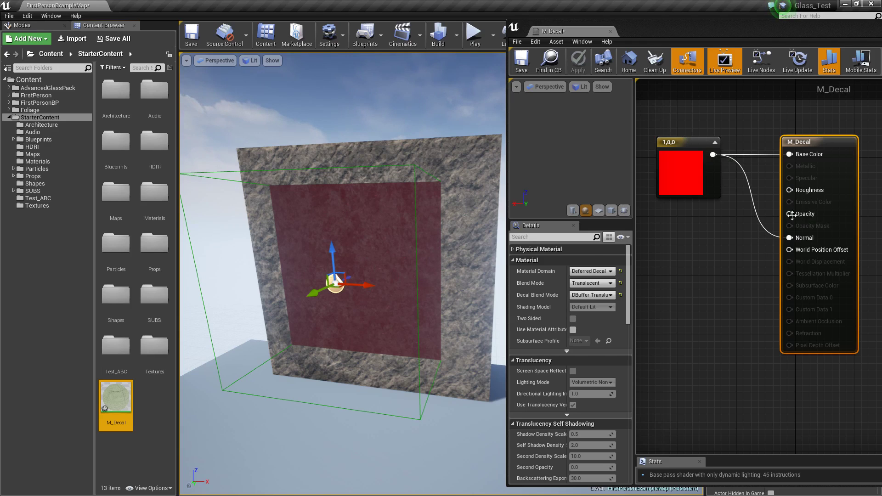
# Step: Add a white Constant3Vector, connect it to Roughness, and apply
pyautogui.click(701, 249)
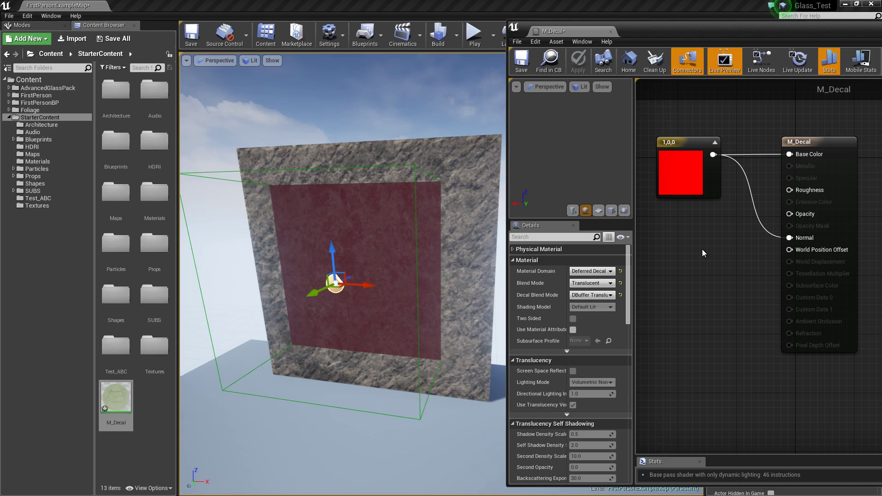
pyautogui.click(701, 249)
pyautogui.moveTo(715, 254); pyautogui.dragTo(681, 220)
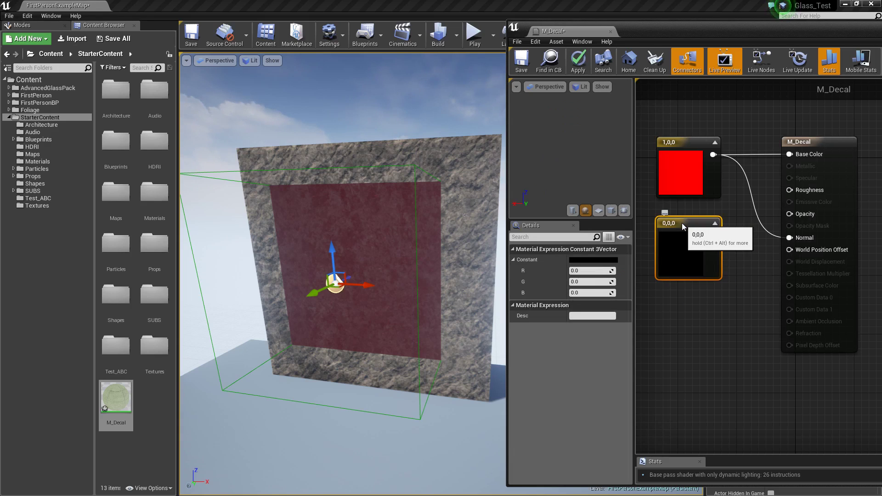
pyautogui.click(604, 260)
pyautogui.moveTo(750, 305); pyautogui.dragTo(753, 268)
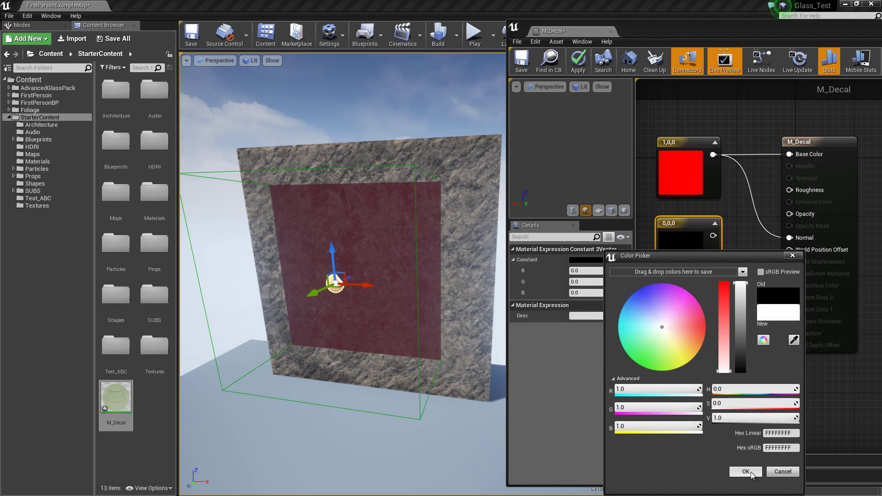
pyautogui.click(748, 472)
pyautogui.moveTo(713, 236); pyautogui.dragTo(790, 189)
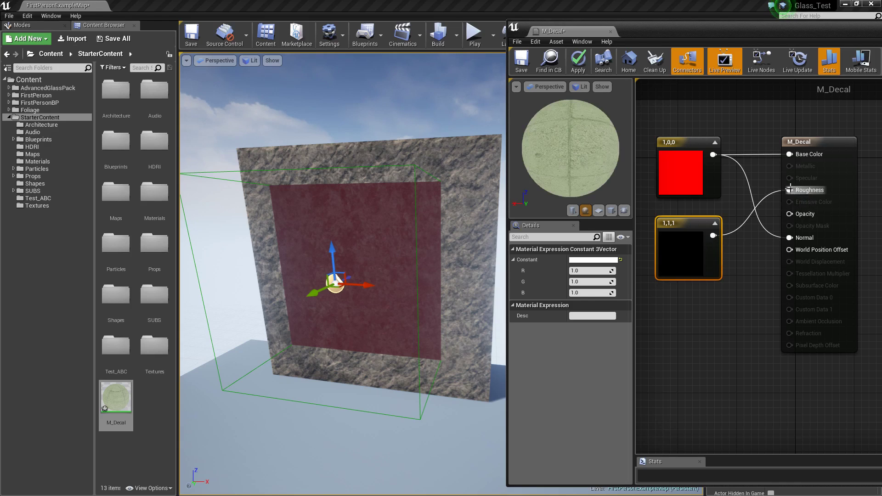
pyautogui.click(578, 64)
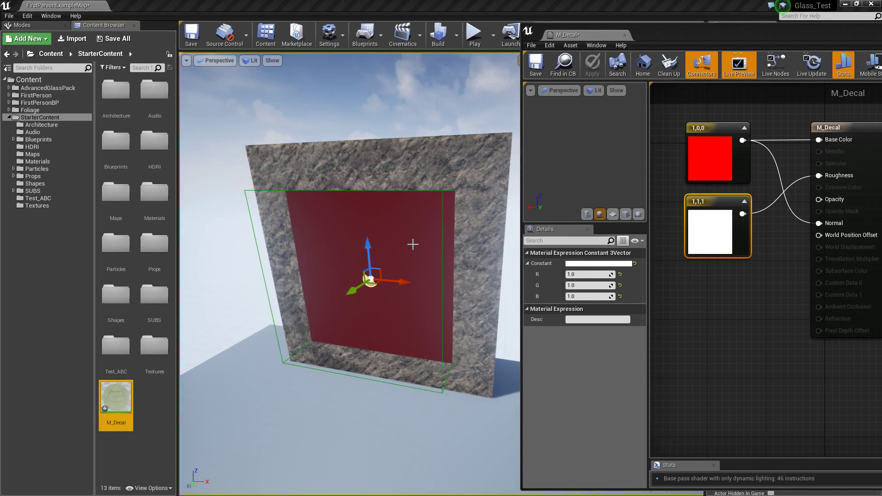
# Step: Change the Roughness constant to black (0,0,0) and apply again
pyautogui.click(707, 226)
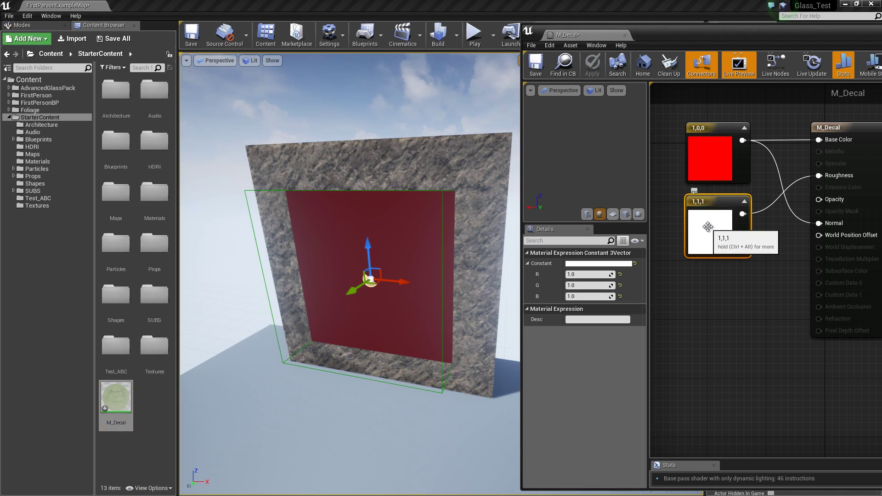
pyautogui.click(608, 264)
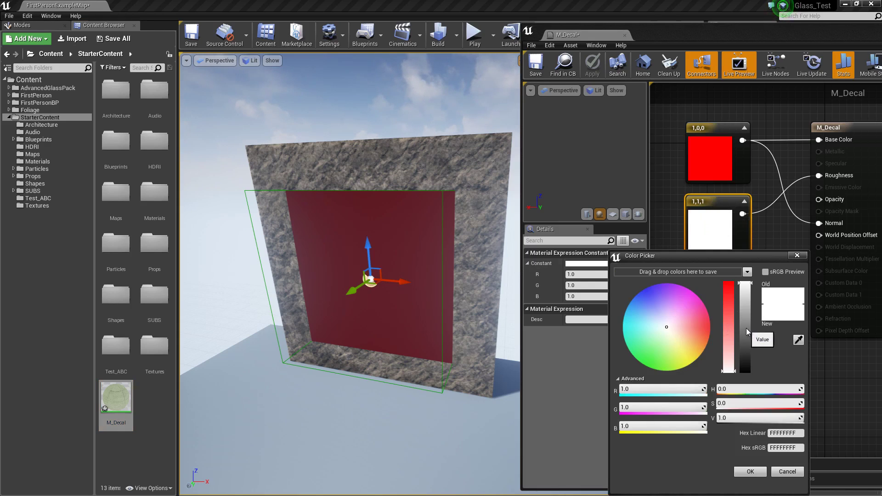
pyautogui.moveTo(745, 340); pyautogui.dragTo(746, 400)
pyautogui.click(750, 471)
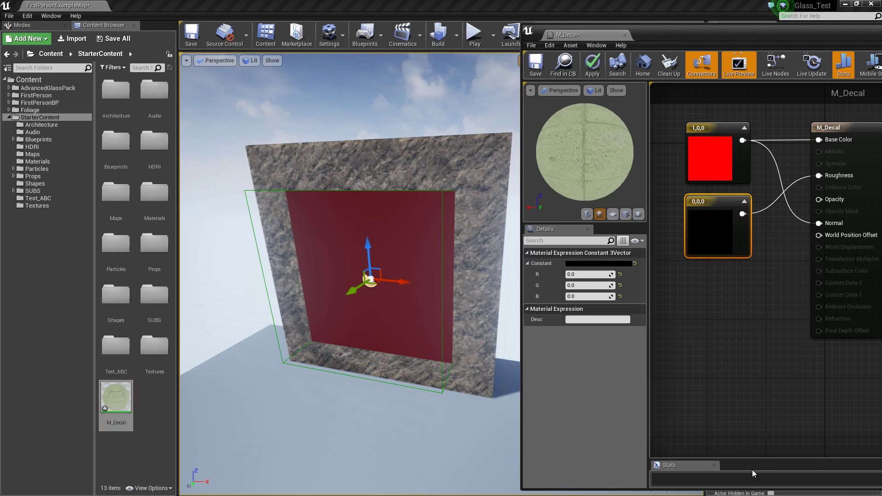
pyautogui.click(592, 64)
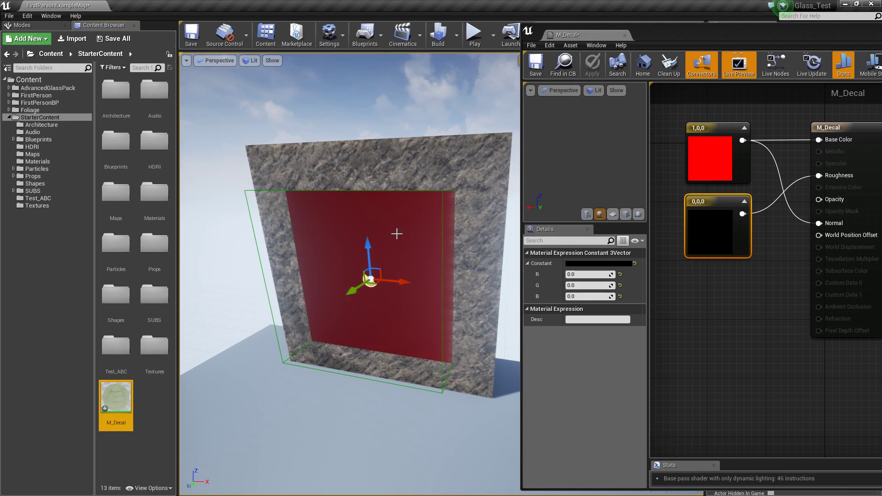
pyautogui.click(396, 234)
pyautogui.scroll(5, 405, 235)
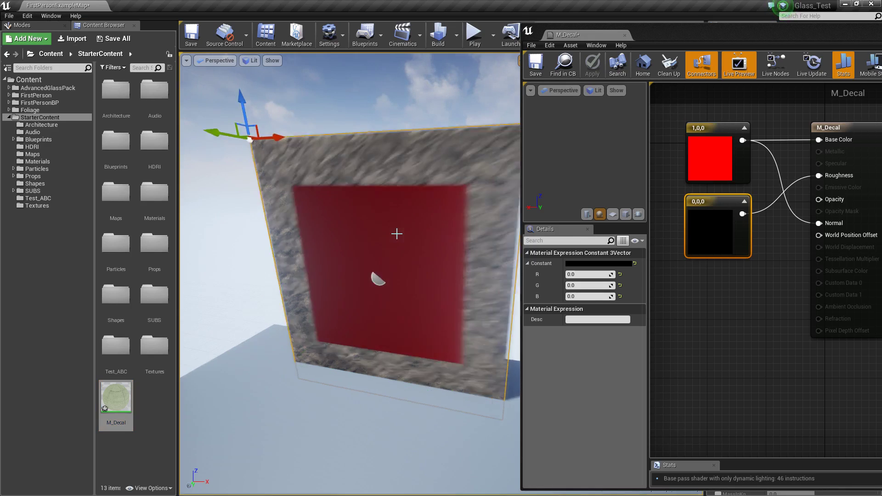
pyautogui.keyDown('alt'); pyautogui.moveTo(436, 233); pyautogui.dragTo(322, 254); pyautogui.keyUp('alt')
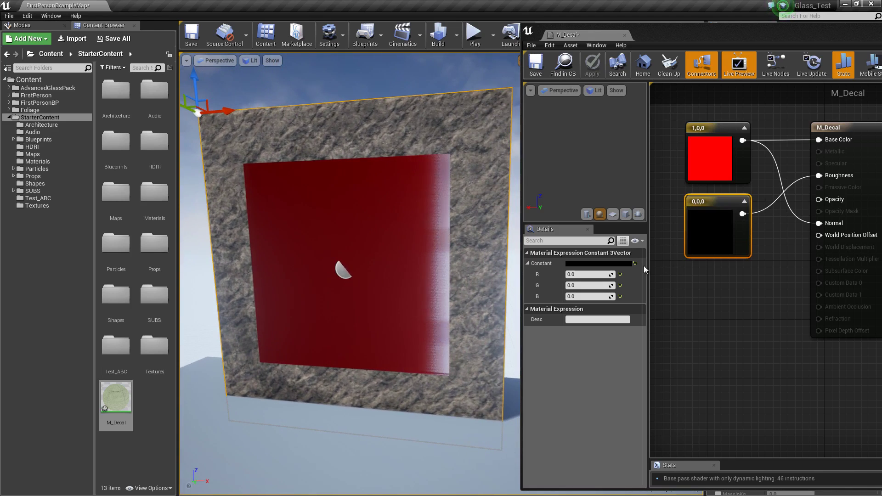
pyautogui.click(723, 202)
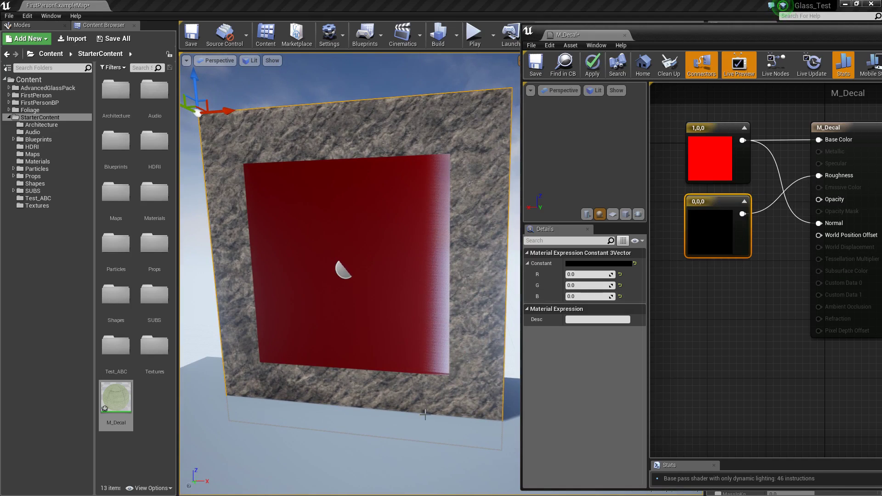
pyautogui.moveTo(412, 331); pyautogui.dragTo(289, 325)
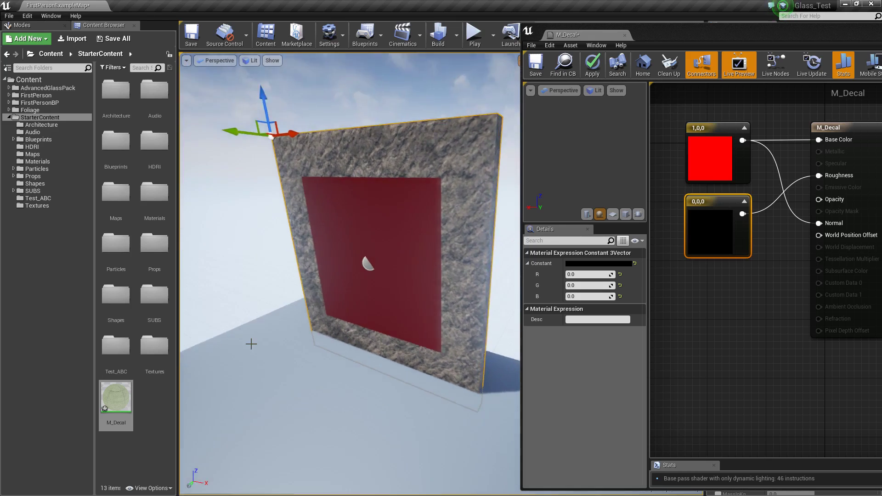
pyautogui.keyDown('alt'); pyautogui.moveTo(251, 344); pyautogui.dragTo(292, 310); pyautogui.keyUp('alt')
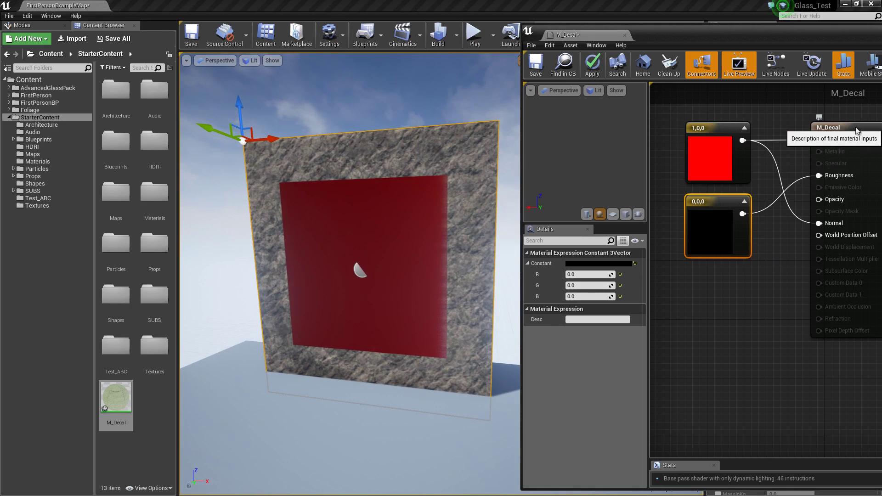
pyautogui.moveTo(855, 131); pyautogui.dragTo(841, 131)
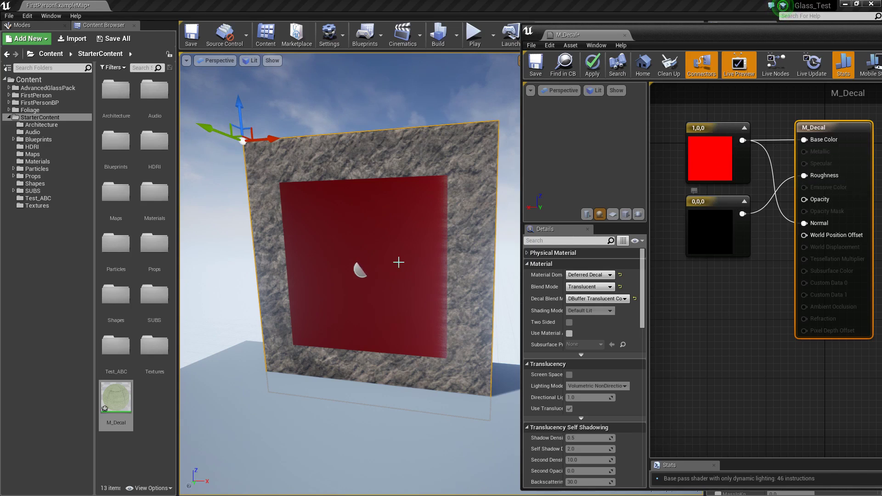
pyautogui.moveTo(400, 277); pyautogui.dragTo(384, 247, button='right')
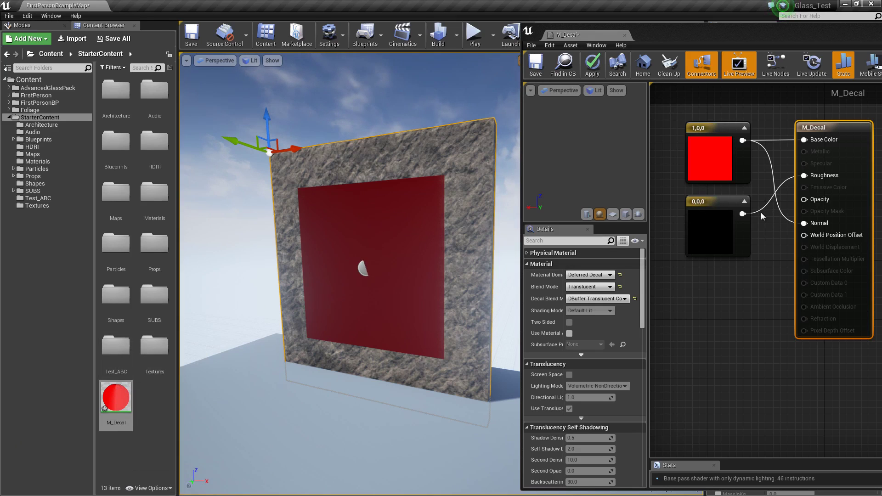
pyautogui.moveTo(427, 313); pyautogui.dragTo(371, 313, button='right')
pyautogui.moveTo(372, 273)
pyautogui.mouseDown(button='right')
pyautogui.moveTo(361, 270)
pyautogui.moveTo(370, 276)
pyautogui.mouseUp(button='right')
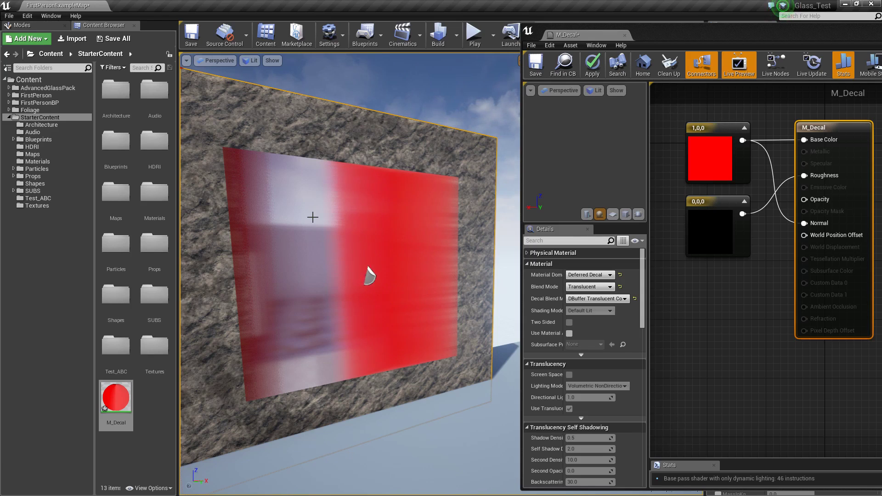
pyautogui.keyDown('alt'); pyautogui.moveTo(430, 278); pyautogui.dragTo(361, 302); pyautogui.keyUp('alt')
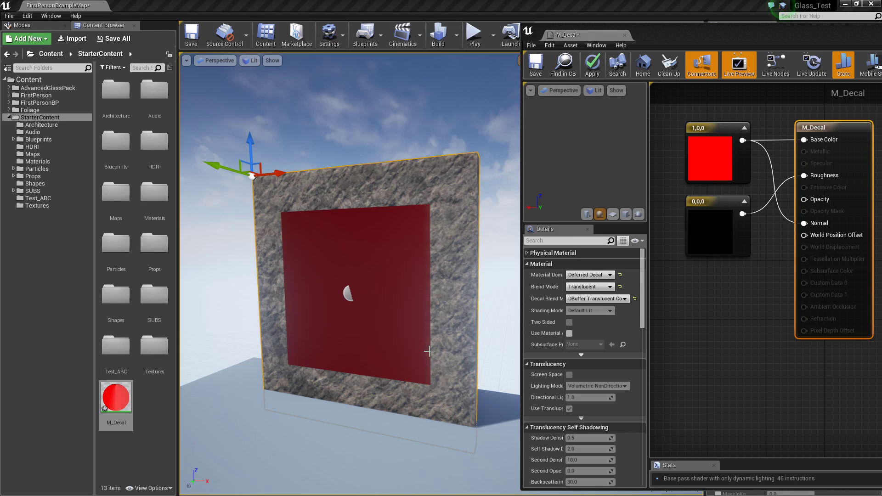
pyautogui.keyDown('alt'); pyautogui.moveTo(395, 306); pyautogui.dragTo(405, 305); pyautogui.keyUp('alt')
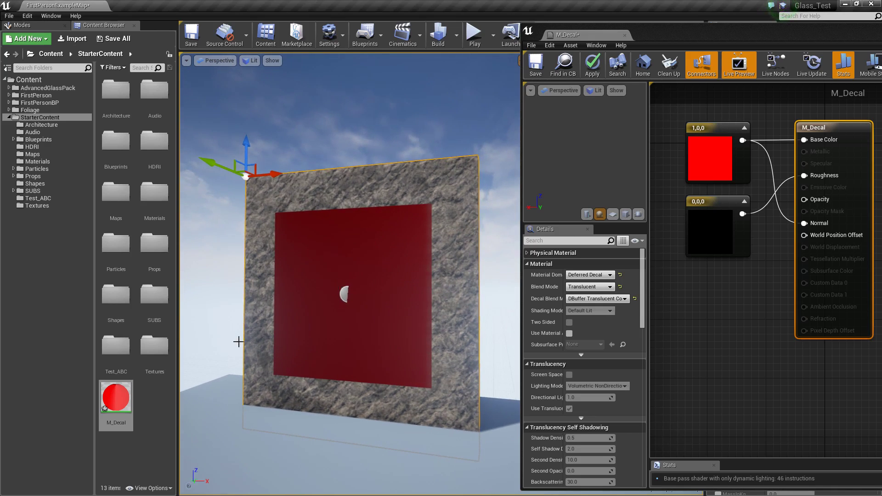
# Step: Add the T_Tech_Hex_Tile_N texture from the Textures folder to the M_Decal graph
pyautogui.doubleClick(152, 348)
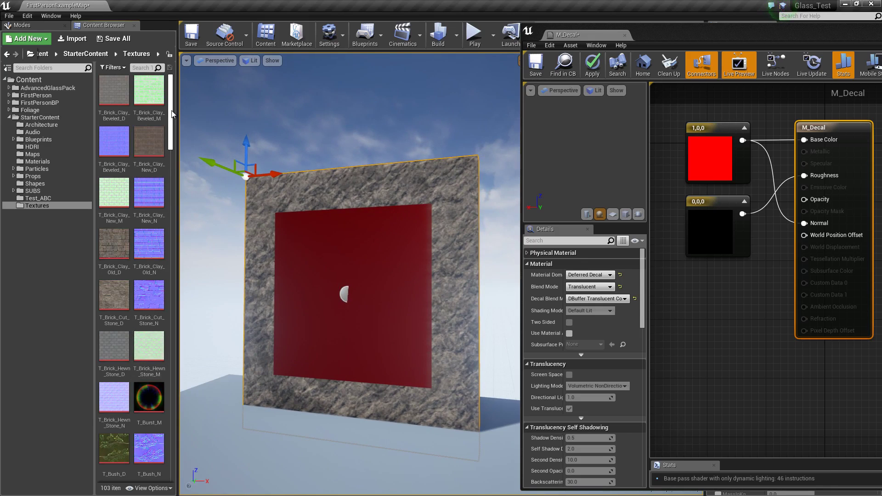
pyautogui.moveTo(172, 114); pyautogui.dragTo(183, 416)
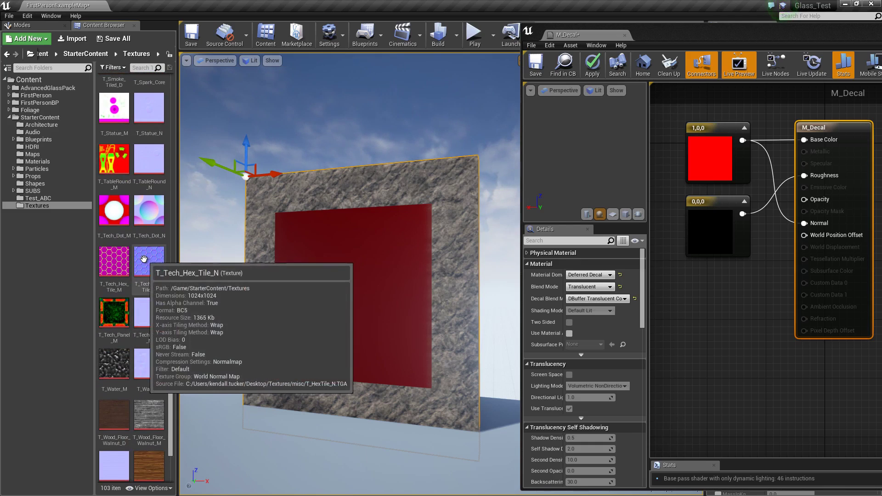
pyautogui.moveTo(144, 260); pyautogui.dragTo(735, 304)
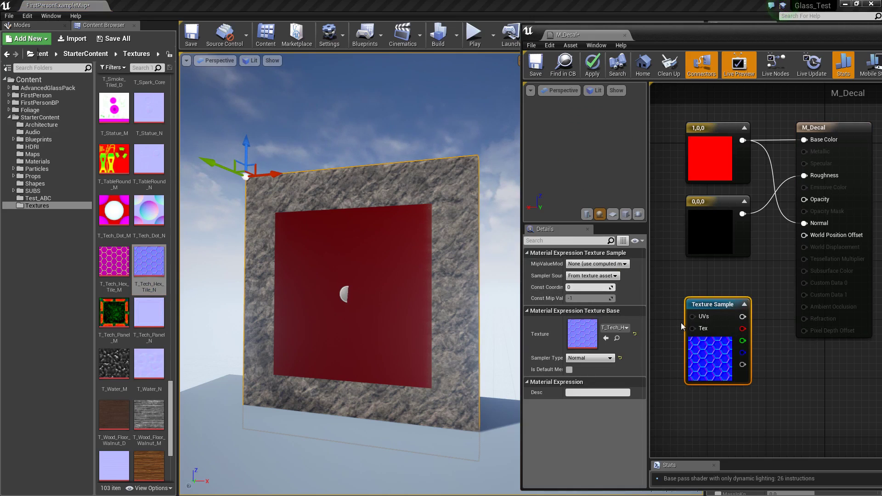
# Step: Set Decal Blend Mode to DBuffer Translucent Normal and wire the hex texture's RGB into Normal
pyautogui.click(827, 129)
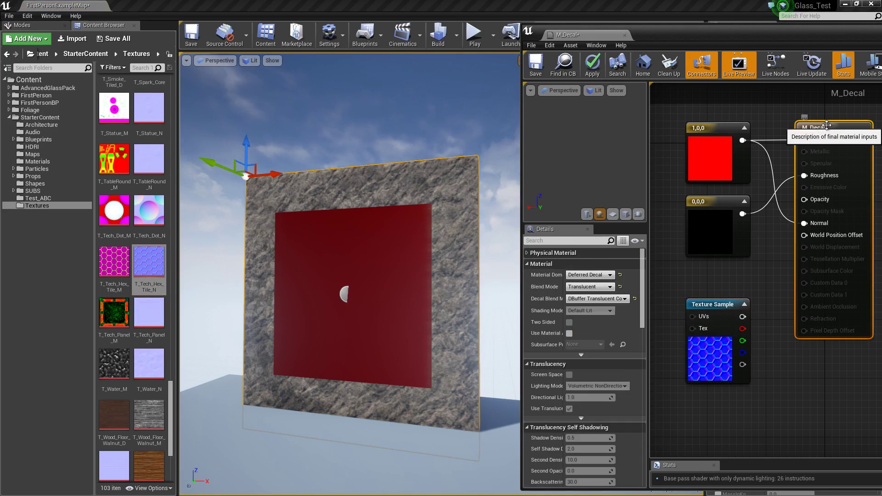
pyautogui.click(595, 298)
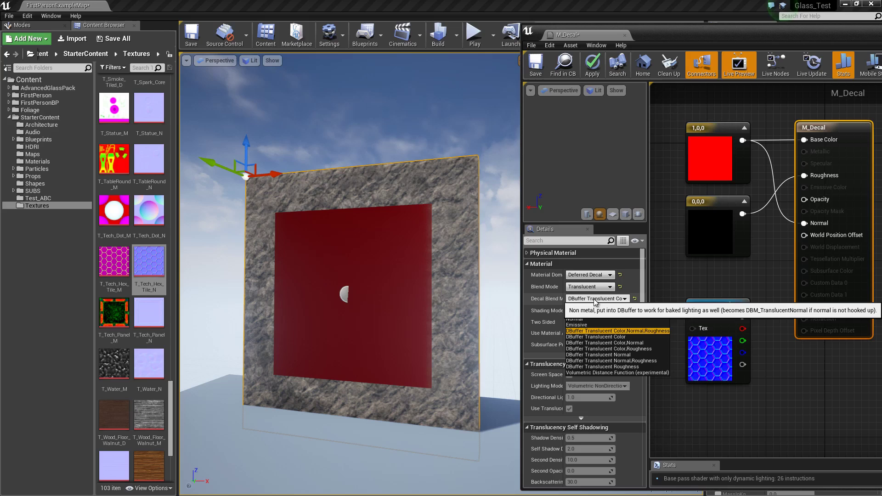
pyautogui.click(605, 353)
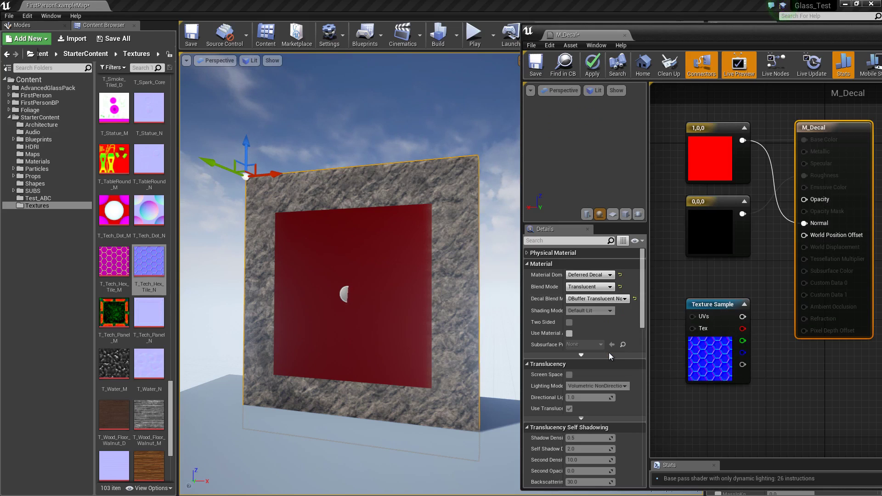
pyautogui.moveTo(742, 318); pyautogui.dragTo(811, 225)
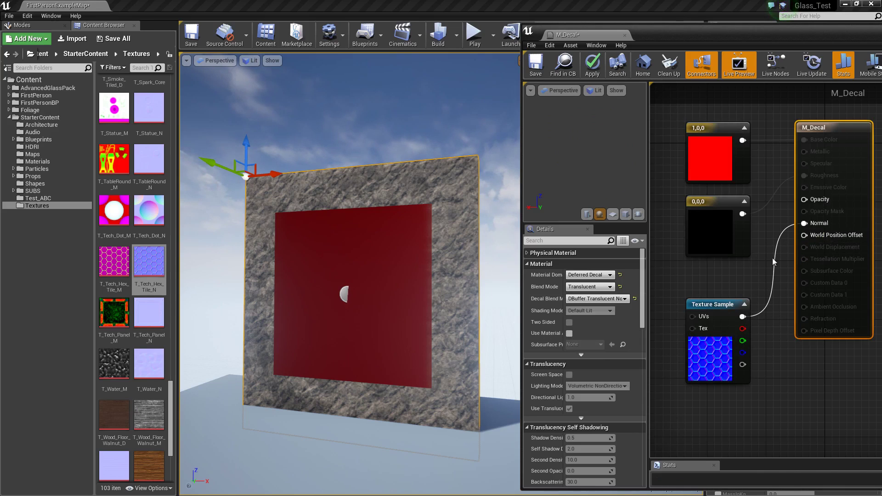
pyautogui.moveTo(710, 307); pyautogui.dragTo(717, 307)
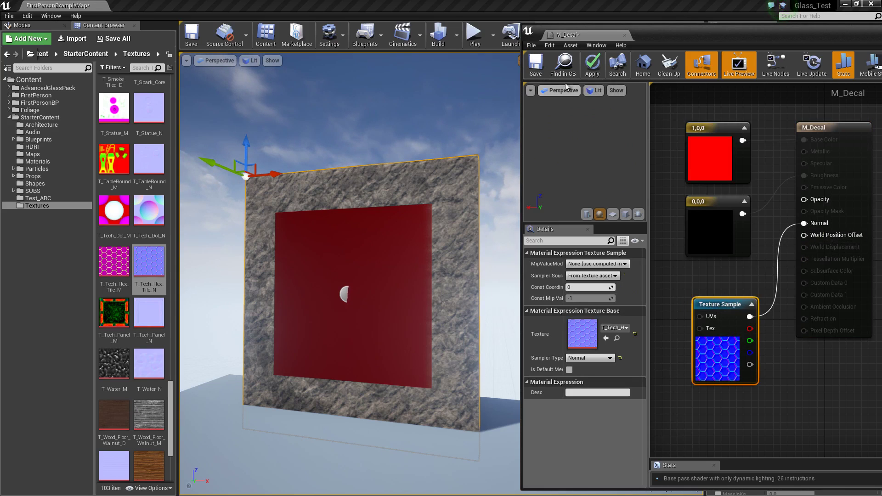
# Step: Apply the normal-only M_Decal and review its decal blend mode options
pyautogui.click(591, 66)
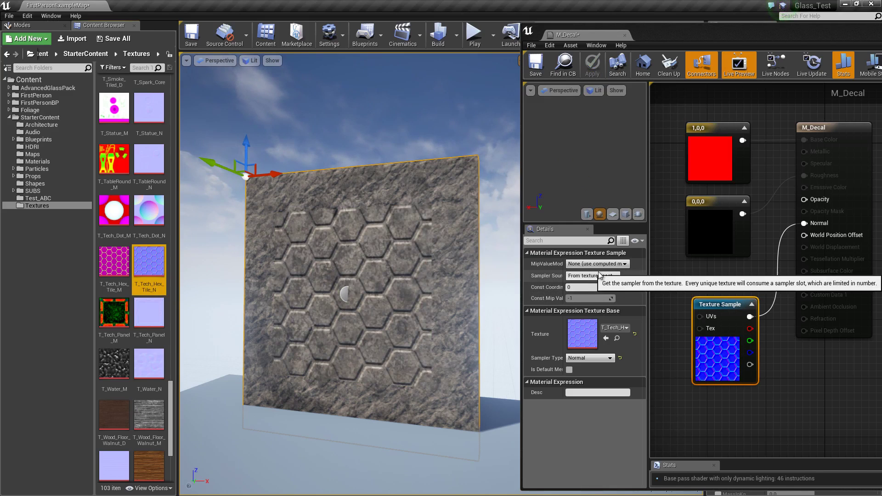
pyautogui.click(822, 127)
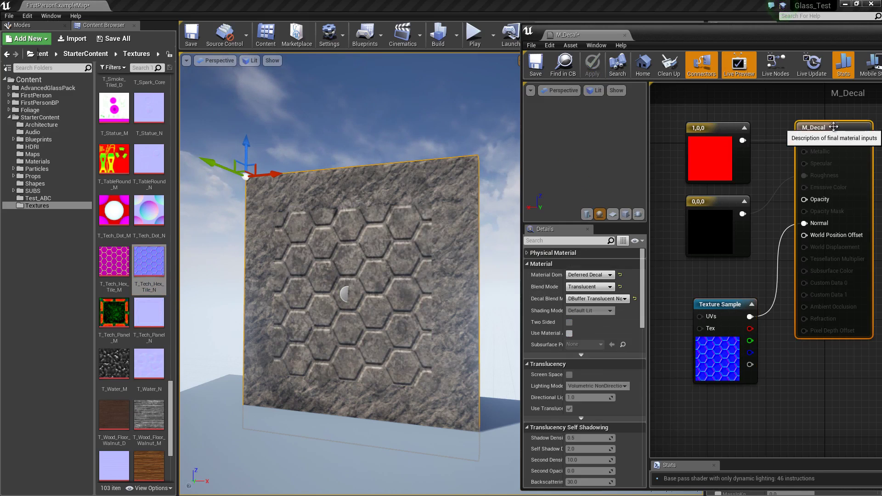
pyautogui.click(604, 299)
pyautogui.click(585, 300)
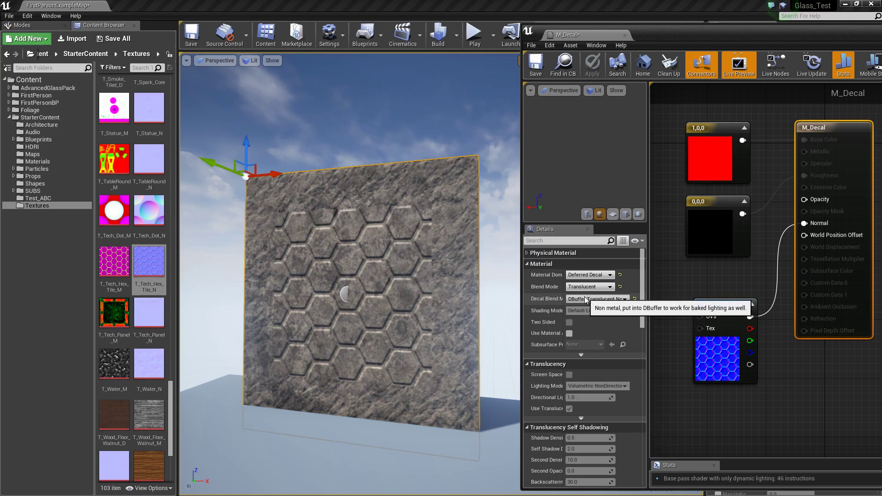
pyautogui.moveTo(564, 301); pyautogui.dragTo(581, 299)
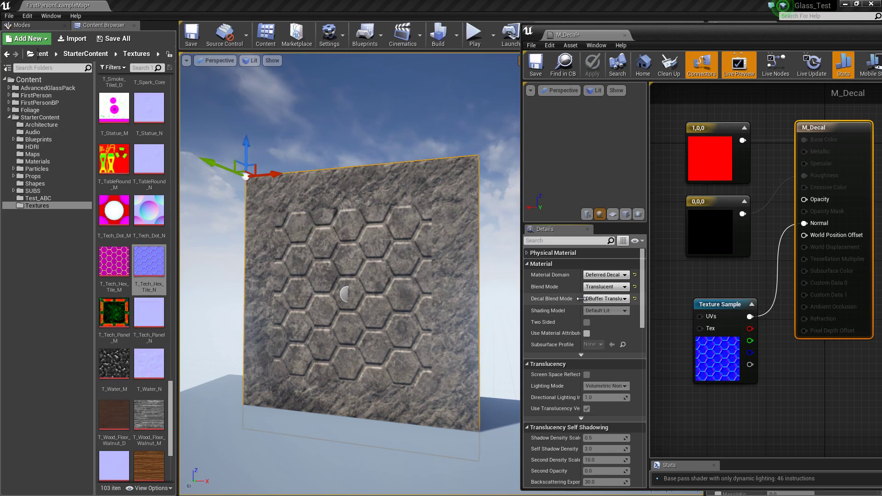
# Step: Raise the decal actor higher on the wall and orbit to inspect the hex-tile pattern
pyautogui.click(344, 294)
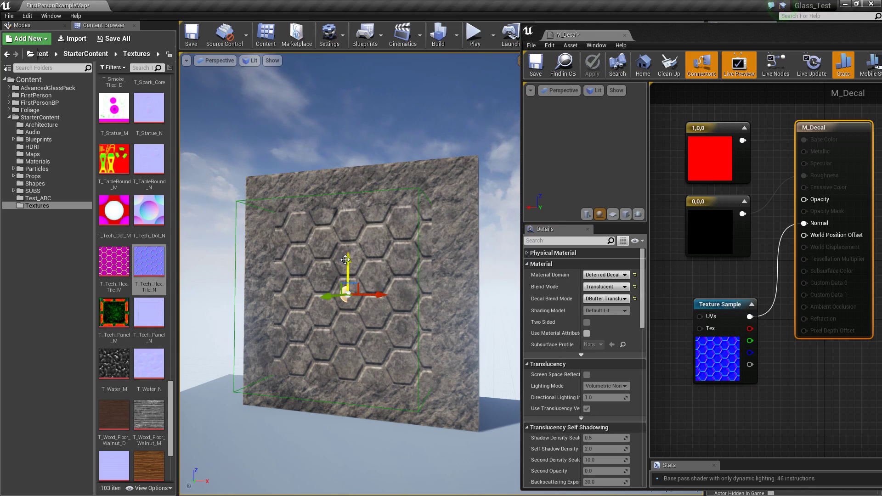
pyautogui.moveTo(347, 260); pyautogui.dragTo(379, 285)
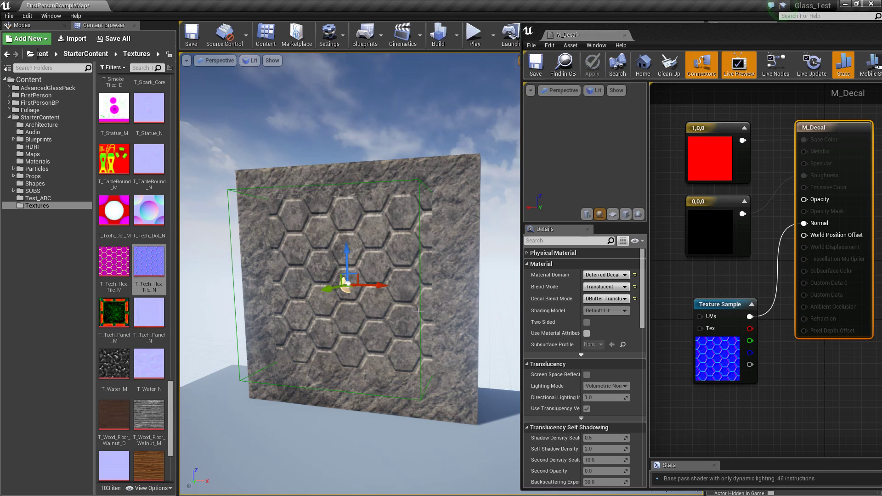
pyautogui.scroll(5, 324, 275)
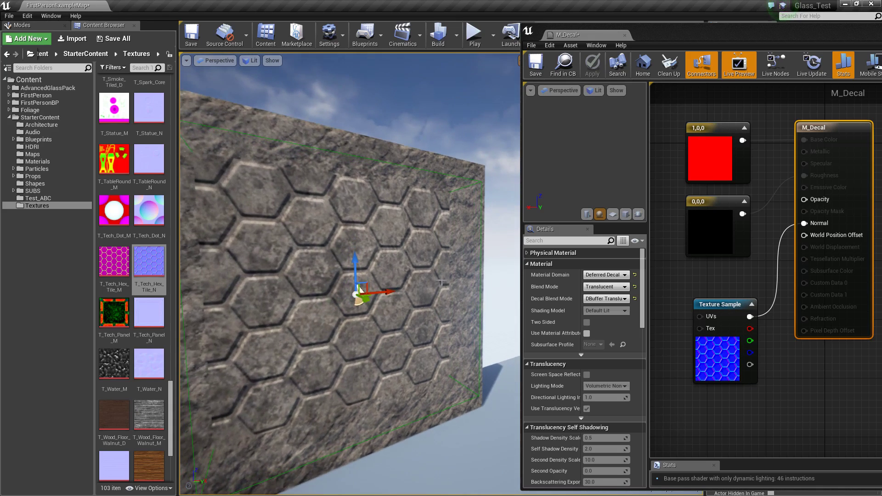
pyautogui.keyDown('alt'); pyautogui.moveTo(430, 319); pyautogui.dragTo(277, 282); pyautogui.keyUp('alt')
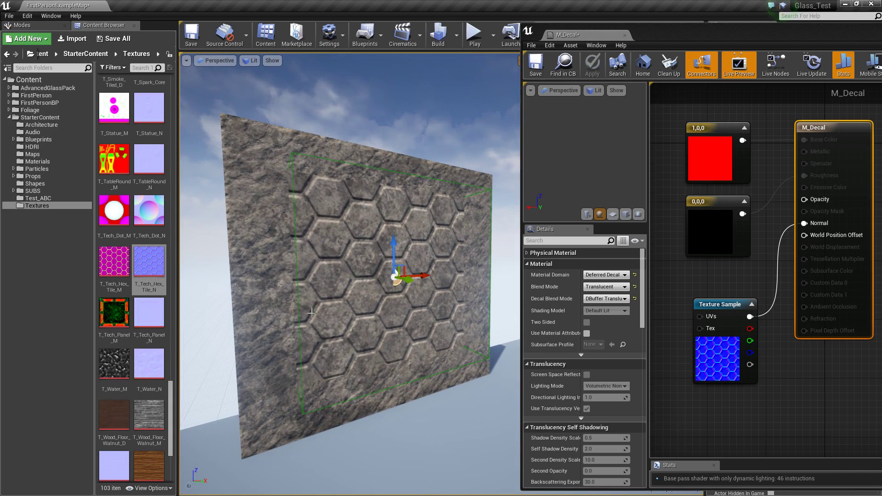
pyautogui.keyDown('alt'); pyautogui.moveTo(348, 333); pyautogui.dragTo(365, 336); pyautogui.keyUp('alt')
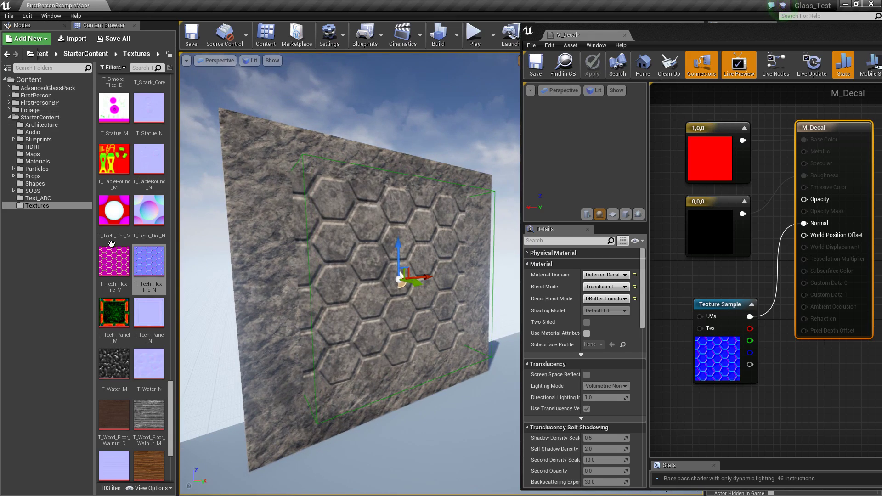
# Step: Apply M_Metal_Burnished_Steel from the Materials folder to the wall
pyautogui.click(37, 161)
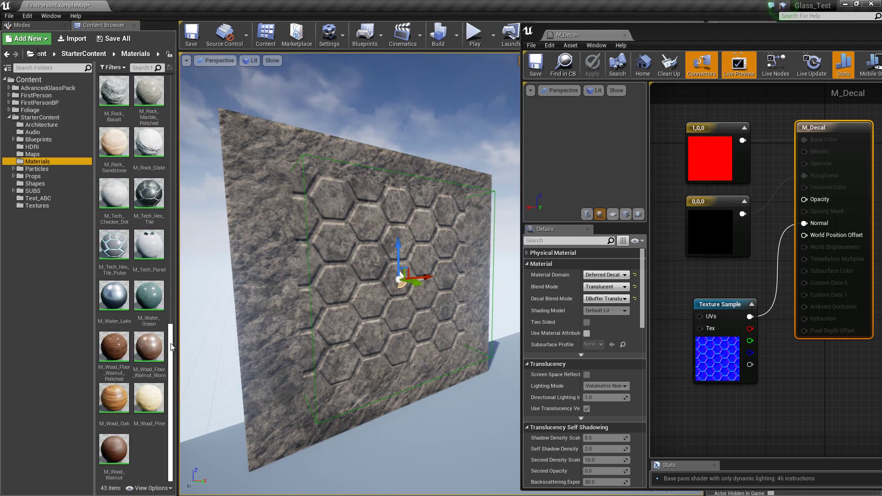
pyautogui.scroll(10, 159, 100)
pyautogui.scroll(2, 159, 100)
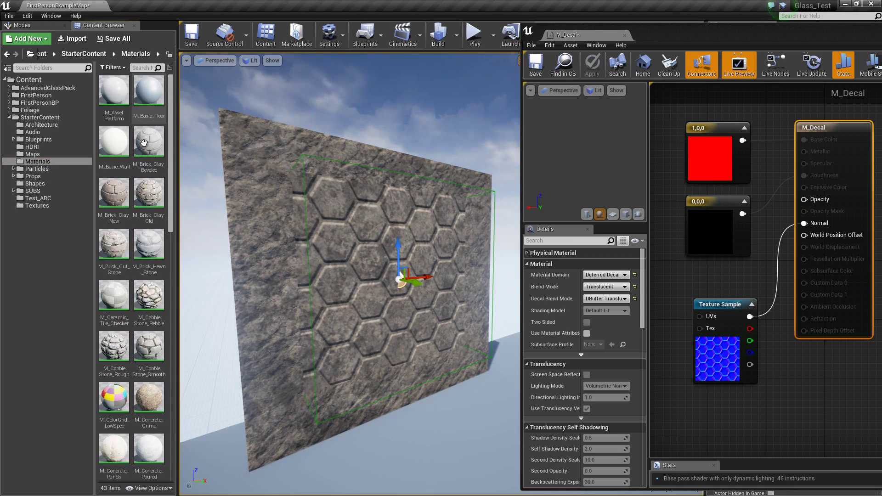
pyautogui.moveTo(175, 205); pyautogui.dragTo(178, 326)
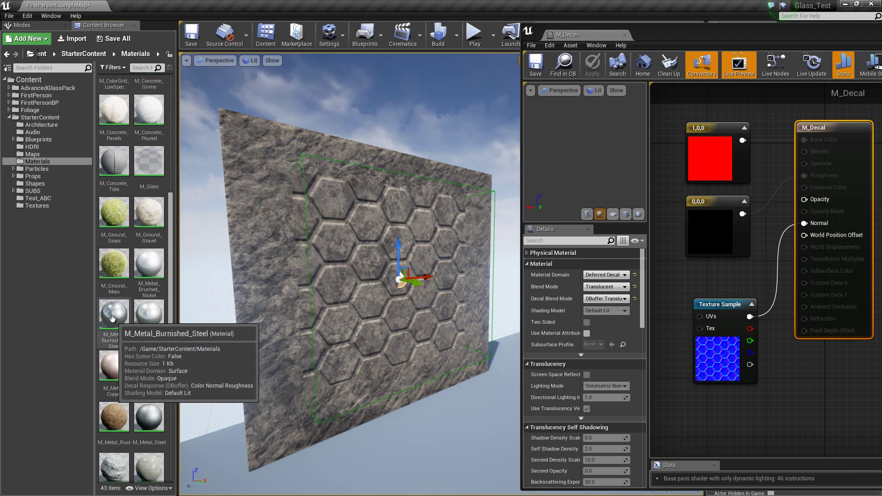
pyautogui.moveTo(114, 315); pyautogui.dragTo(248, 199)
# Step: Slide the hex-tile decal sideways along X and inspect it on the steel wall
pyautogui.keyDown('alt'); pyautogui.moveTo(357, 305); pyautogui.dragTo(308, 314); pyautogui.keyUp('alt')
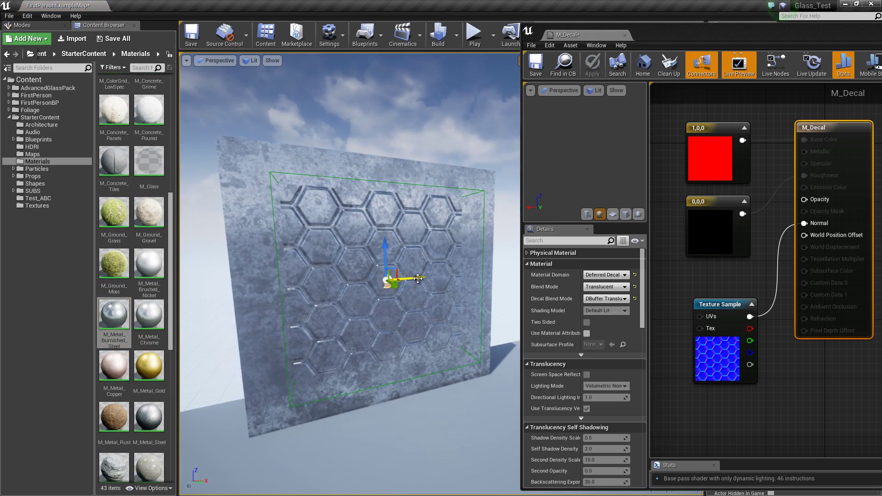
pyautogui.moveTo(404, 278); pyautogui.dragTo(376, 281)
pyautogui.keyDown('alt'); pyautogui.moveTo(491, 277); pyautogui.dragTo(217, 234); pyautogui.keyUp('alt')
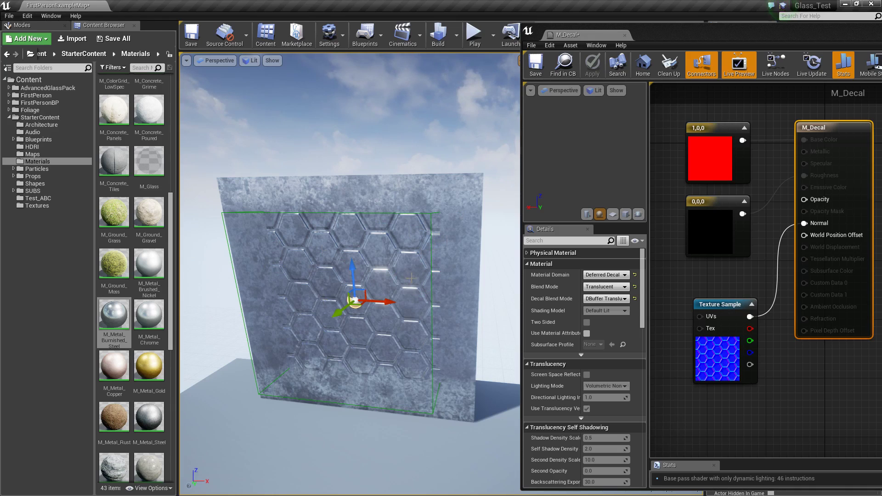
pyautogui.keyDown('alt'); pyautogui.moveTo(381, 269); pyautogui.dragTo(380, 260); pyautogui.keyUp('alt')
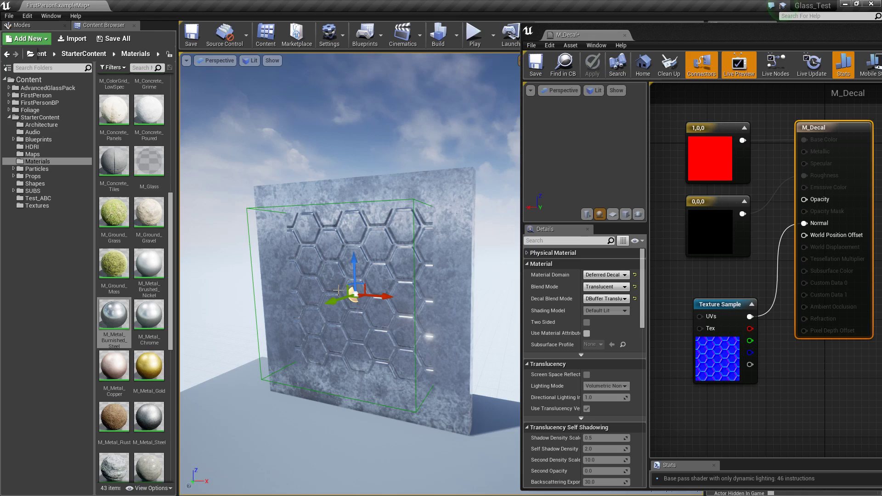
pyautogui.moveTo(411, 249); pyautogui.dragTo(366, 233)
pyautogui.keyDown('alt'); pyautogui.moveTo(409, 268); pyautogui.dragTo(381, 271); pyautogui.keyUp('alt')
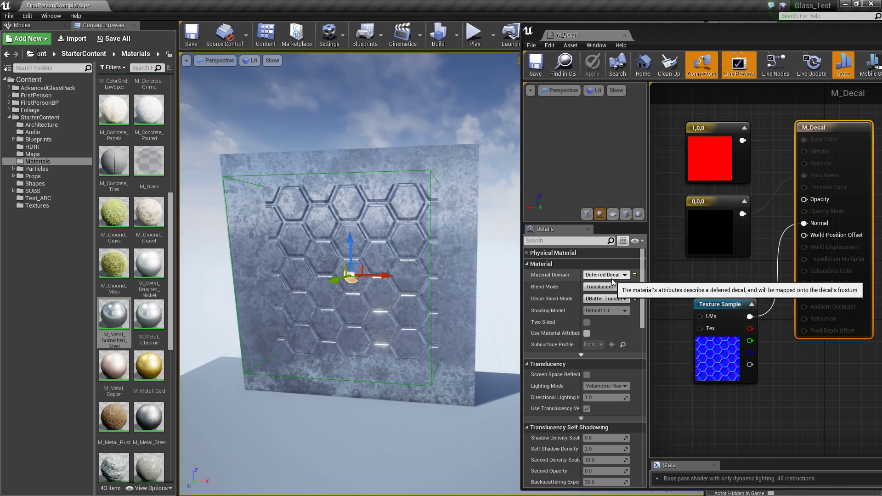
pyautogui.click(595, 300)
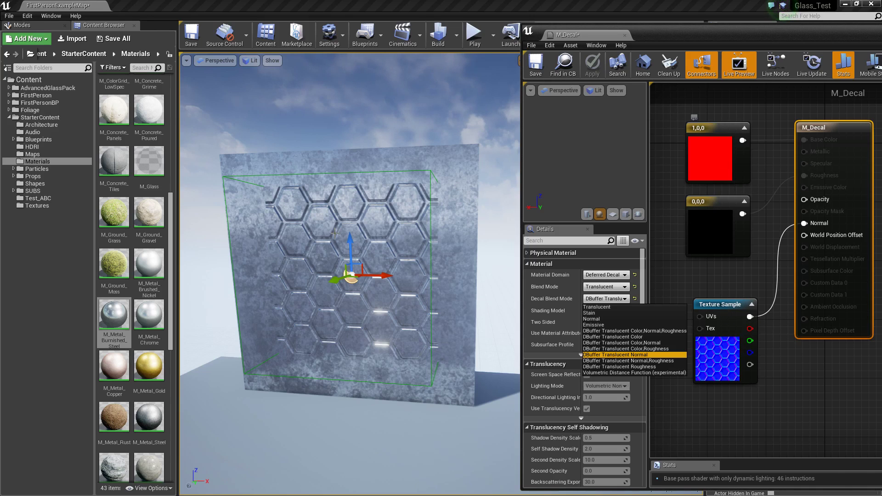
pyautogui.moveTo(358, 332); pyautogui.dragTo(365, 327, button='right')
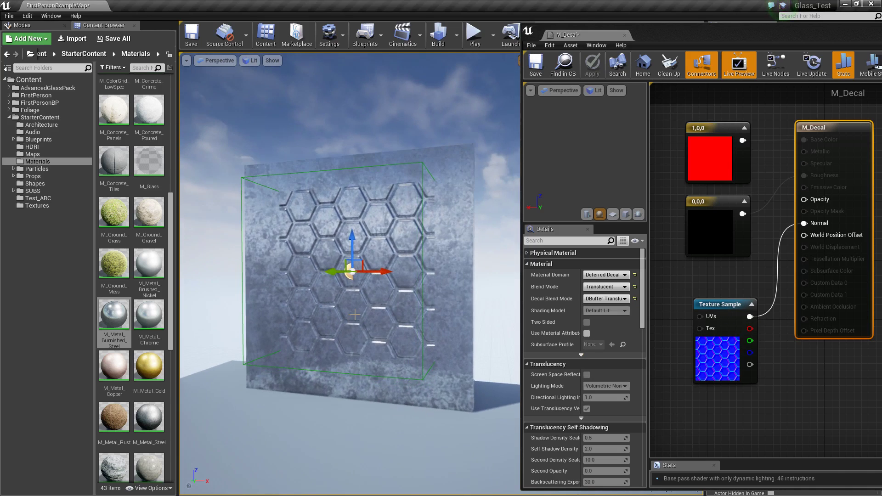